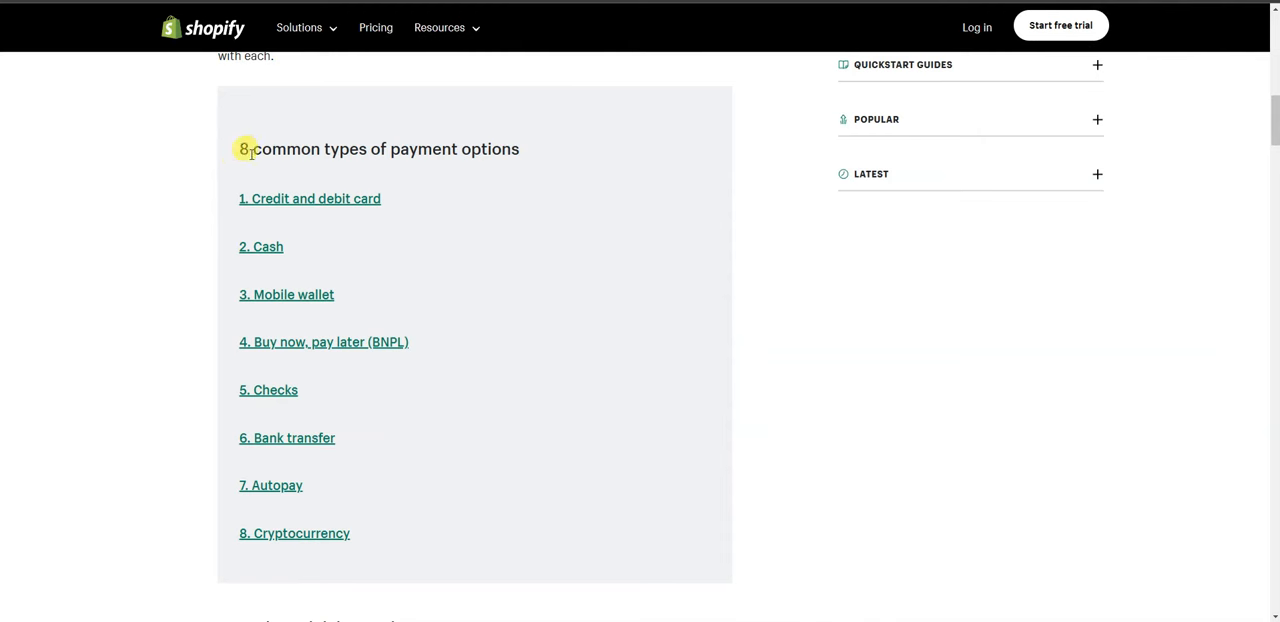
Read through the list of common types of payment options in the Shopify article.
left_click_drag(241, 150, 434, 134)
left_click(519, 160)
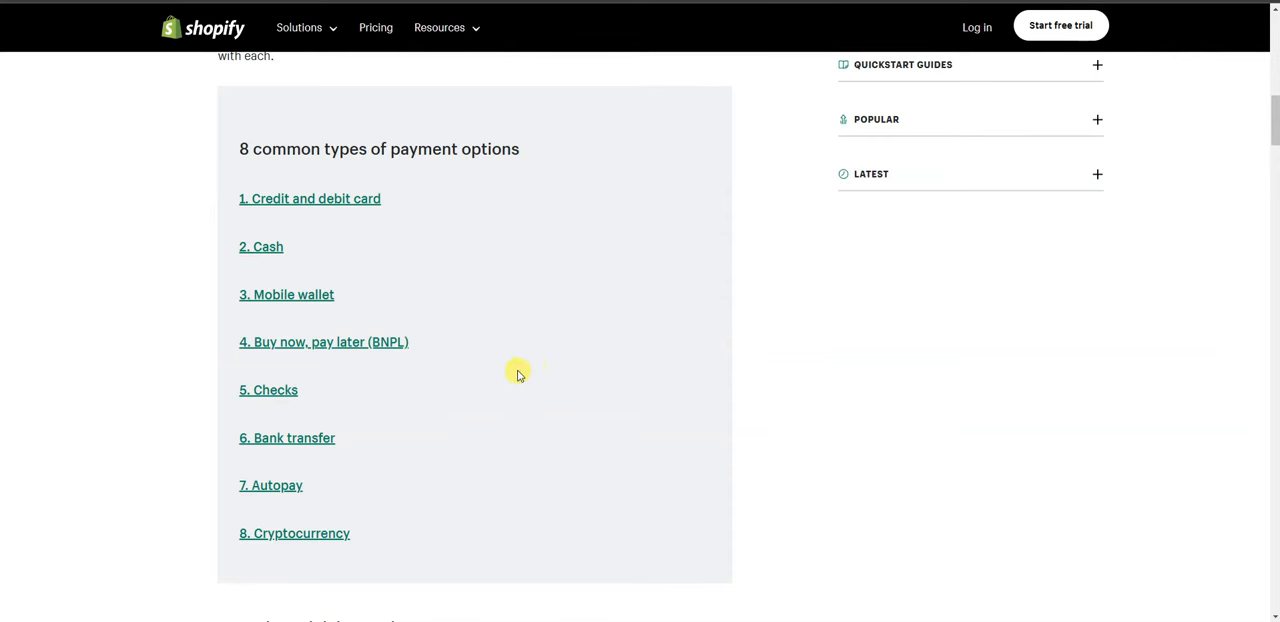
left_click_drag(483, 209, 231, 201)
left_click(402, 297)
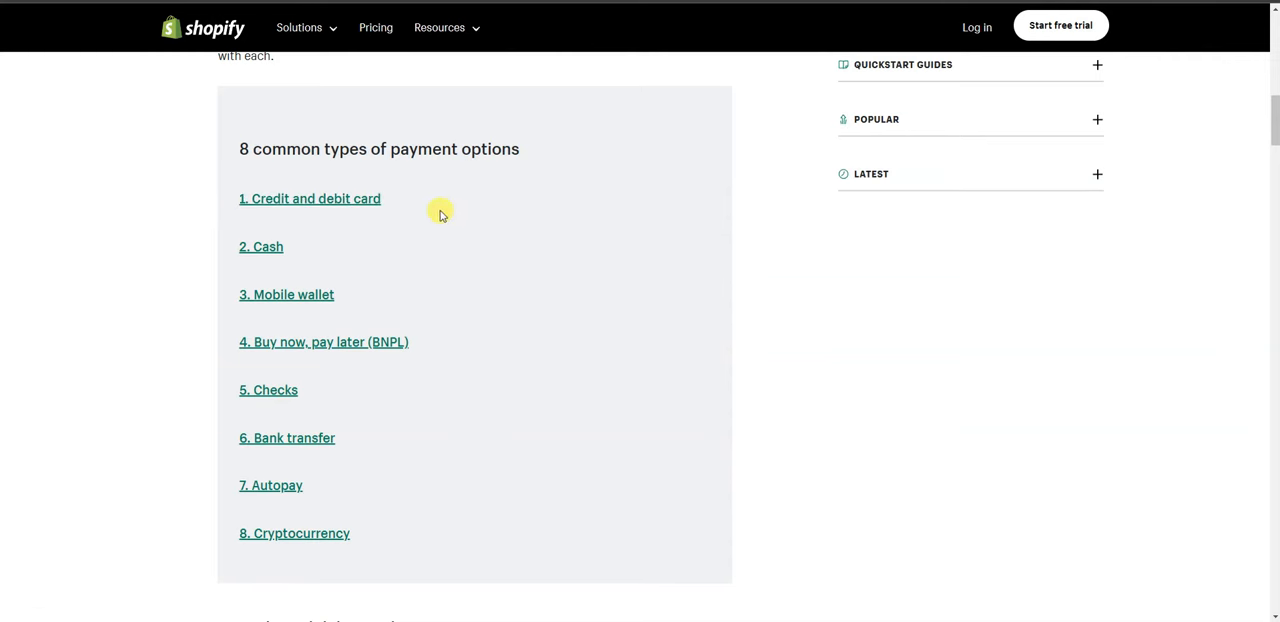
mouse_move(389, 300)
left_mouse_down()
mouse_move(217, 294)
mouse_move(383, 305)
left_mouse_up()
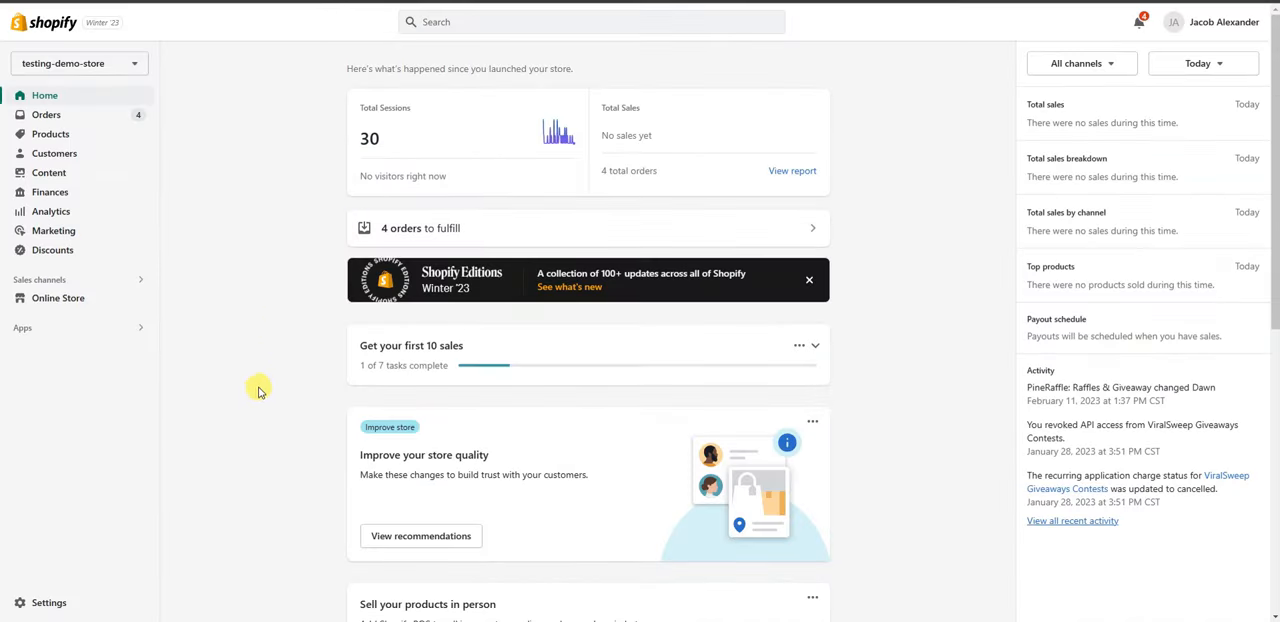
Open the payment settings of testing-demo-store.
left_click(48, 603)
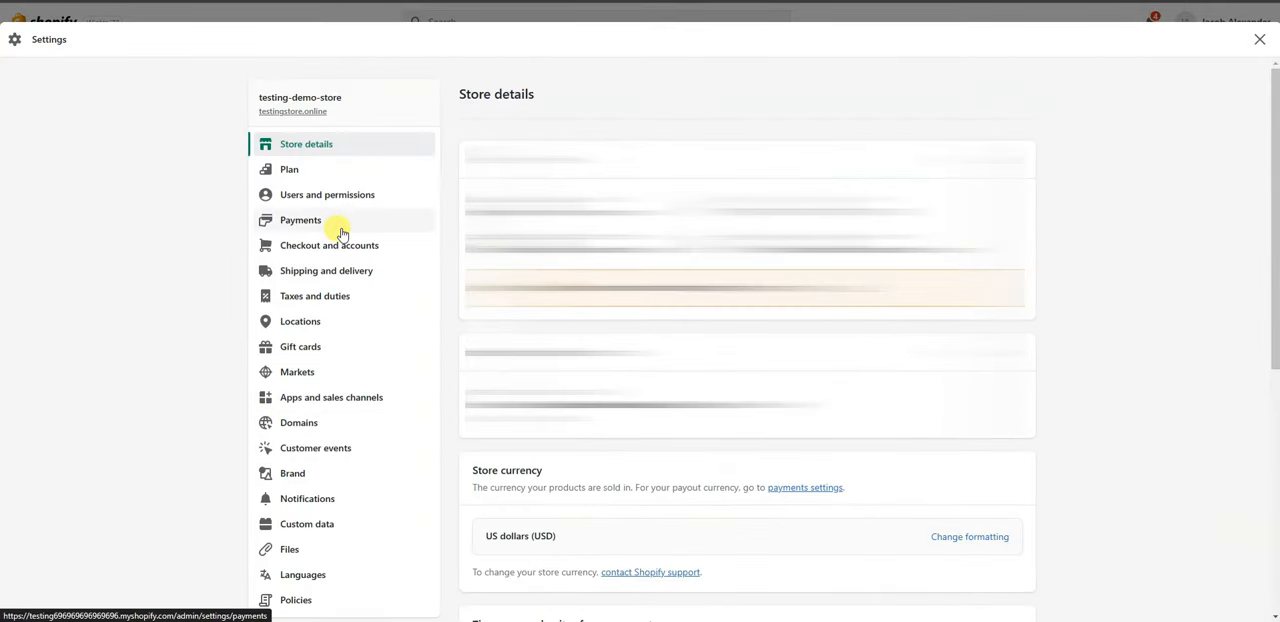
left_click(340, 227)
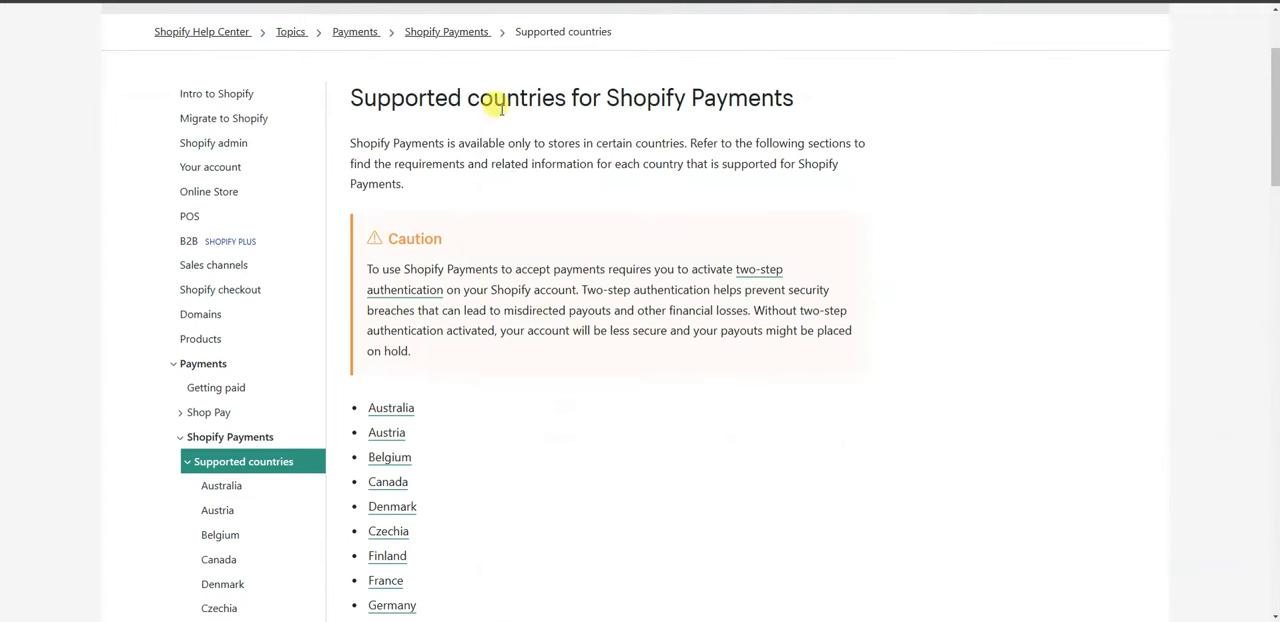
Examine the supported countries for Shopify Payments and the credit card rate in the store's payment settings.
left_click_drag(1274, 123, 1274, 199)
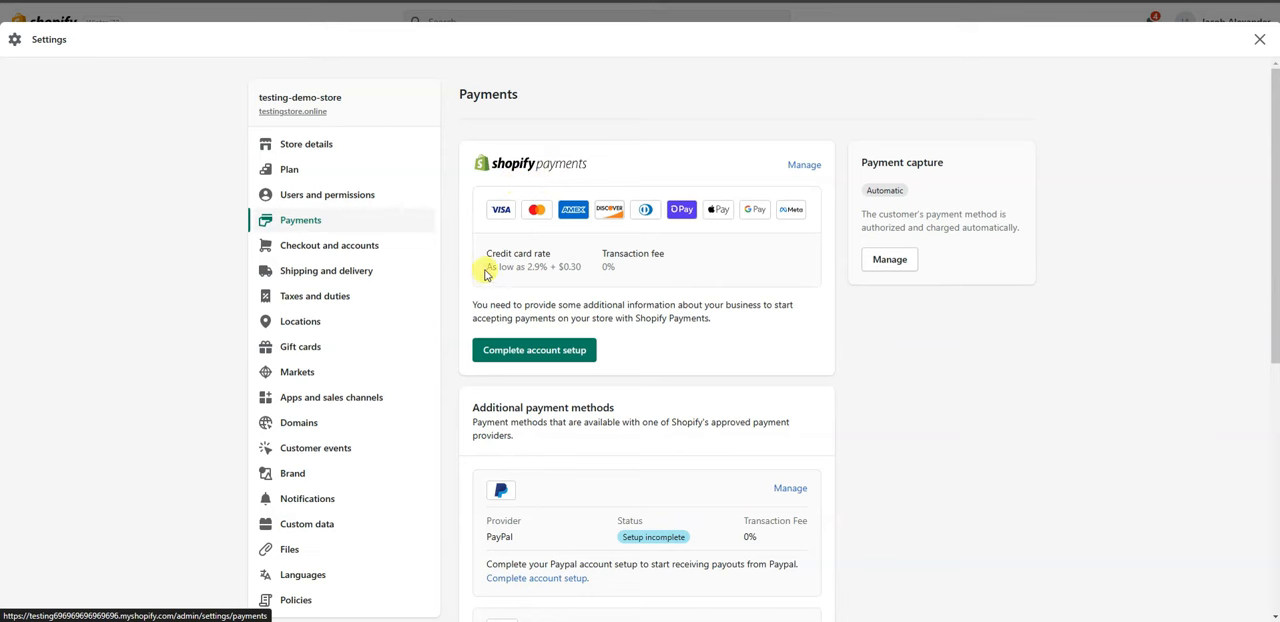
left_click_drag(486, 268, 577, 268)
left_click(590, 269)
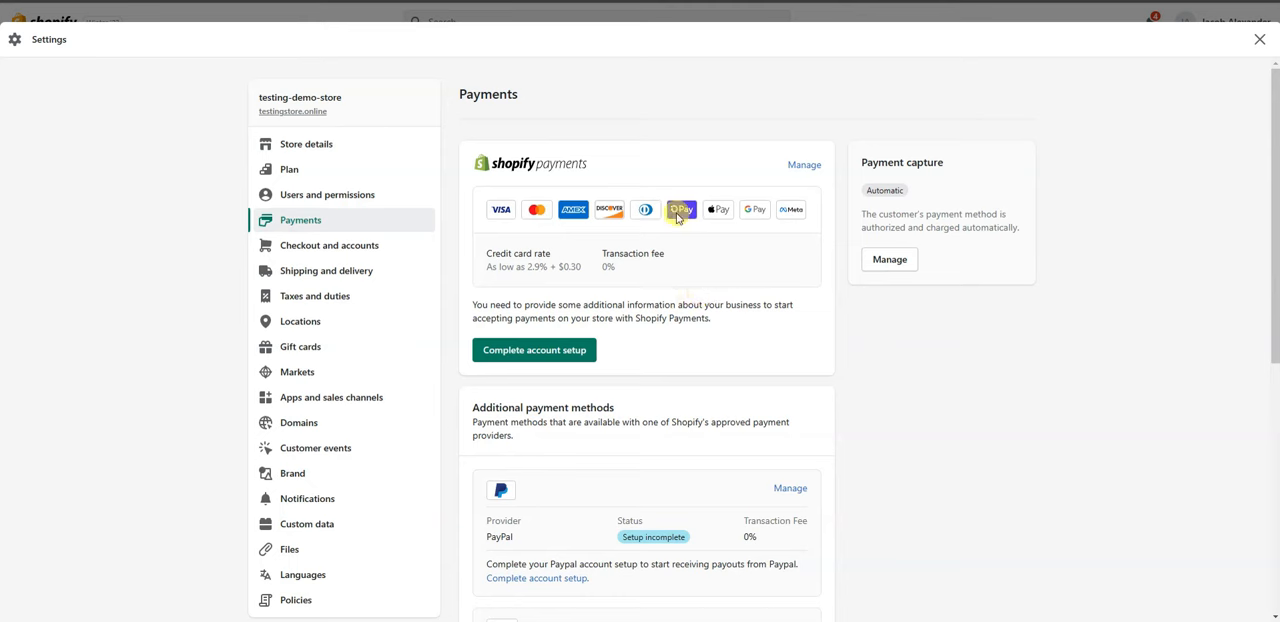
Start the Shopify Payments account setup, open the business details form and set the business type to Corporation.
left_click_drag(563, 349, 531, 349)
left_click(531, 349)
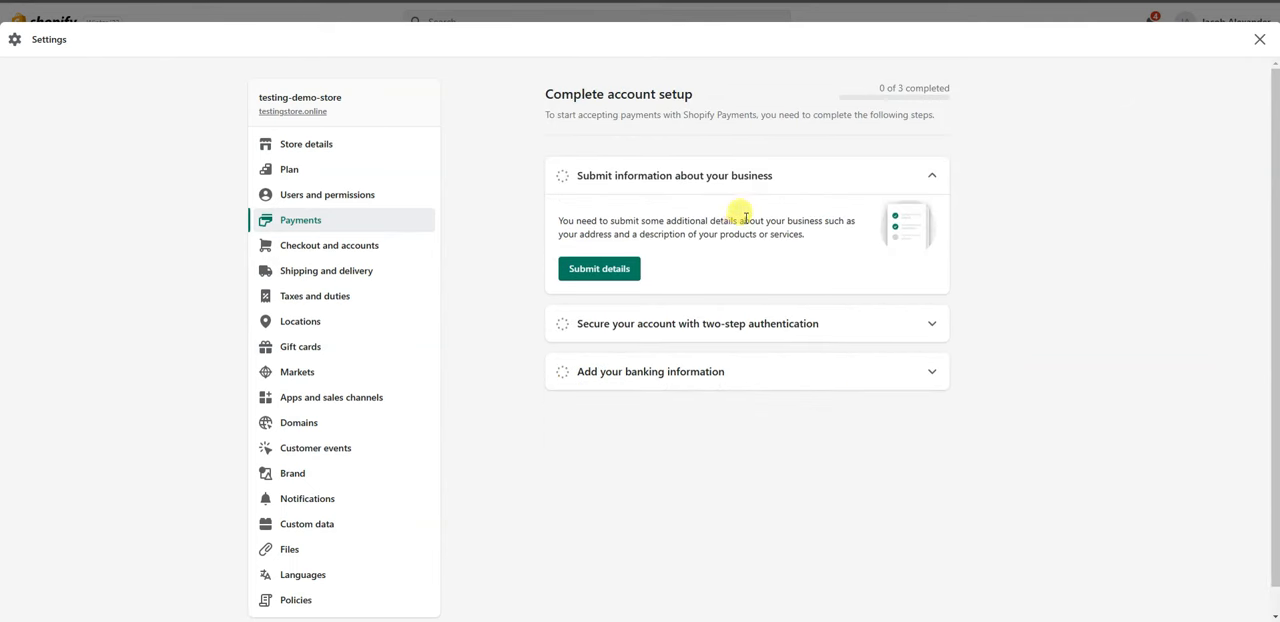
left_click(630, 269)
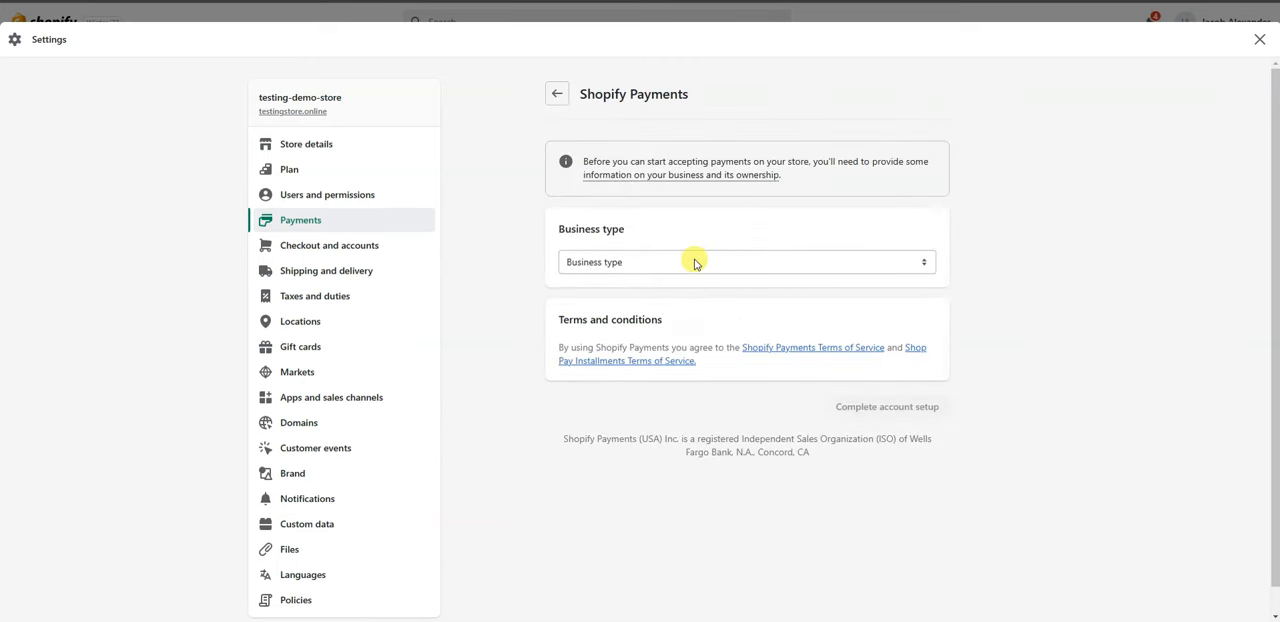
left_click(828, 265)
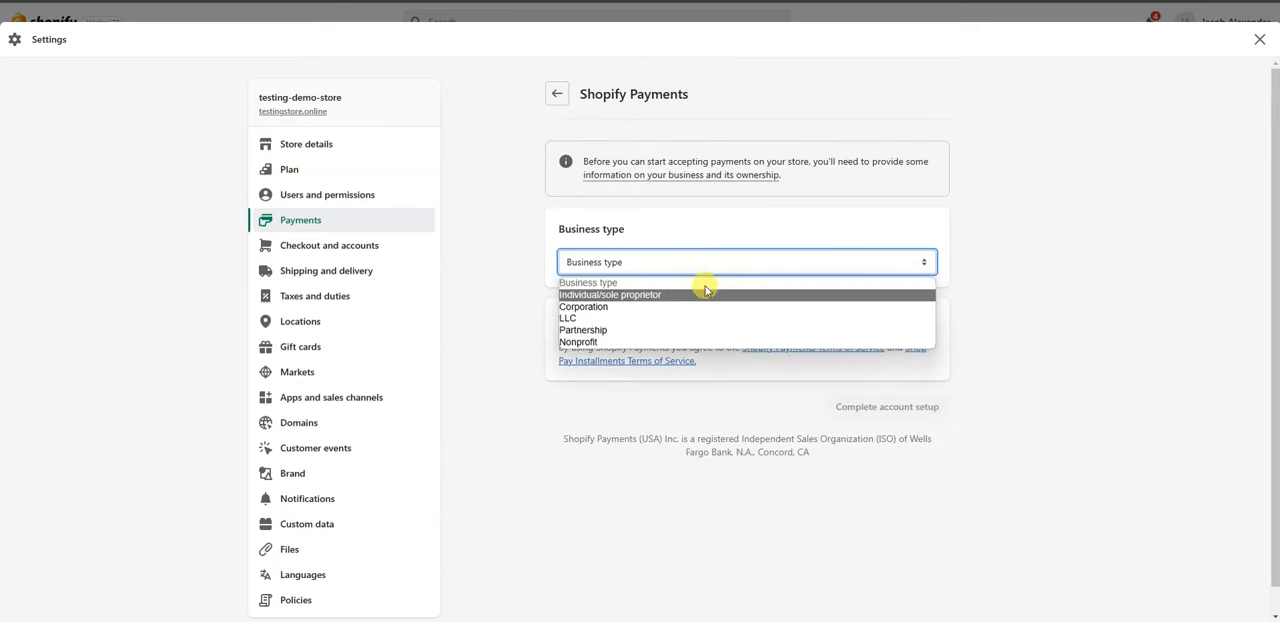
left_click(620, 306)
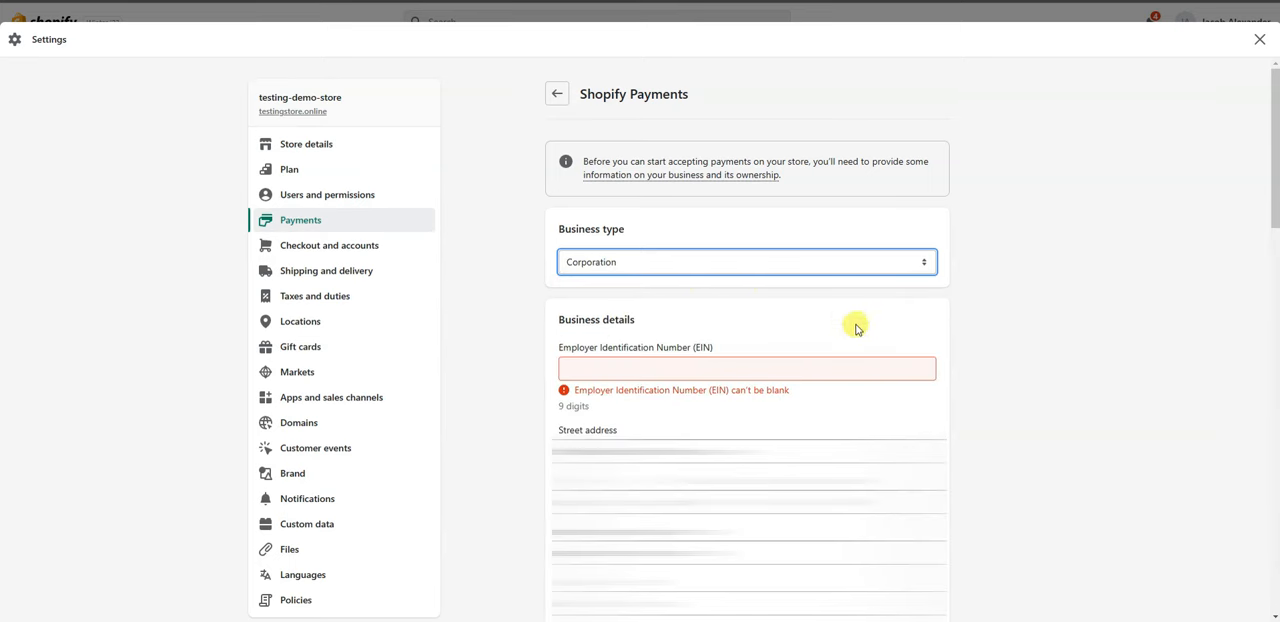
Try the Individual/sole proprietor business type to compare its required fields, and return the type to Corporation.
scroll(734, 262, "down", 1)
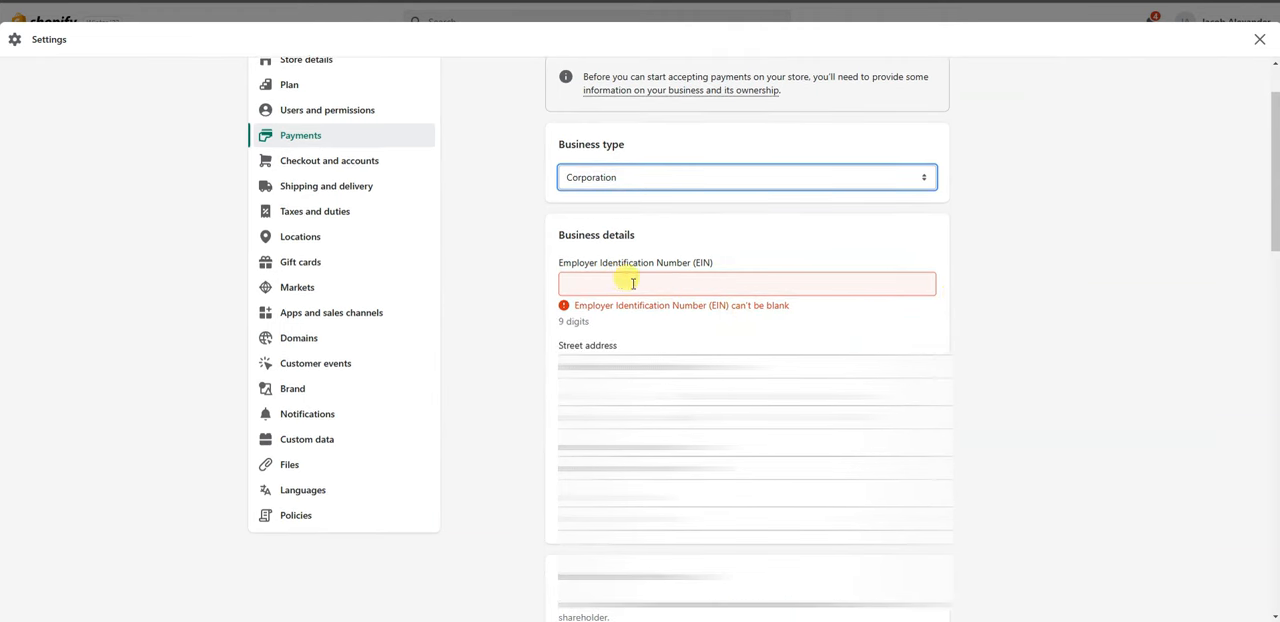
left_click(769, 177)
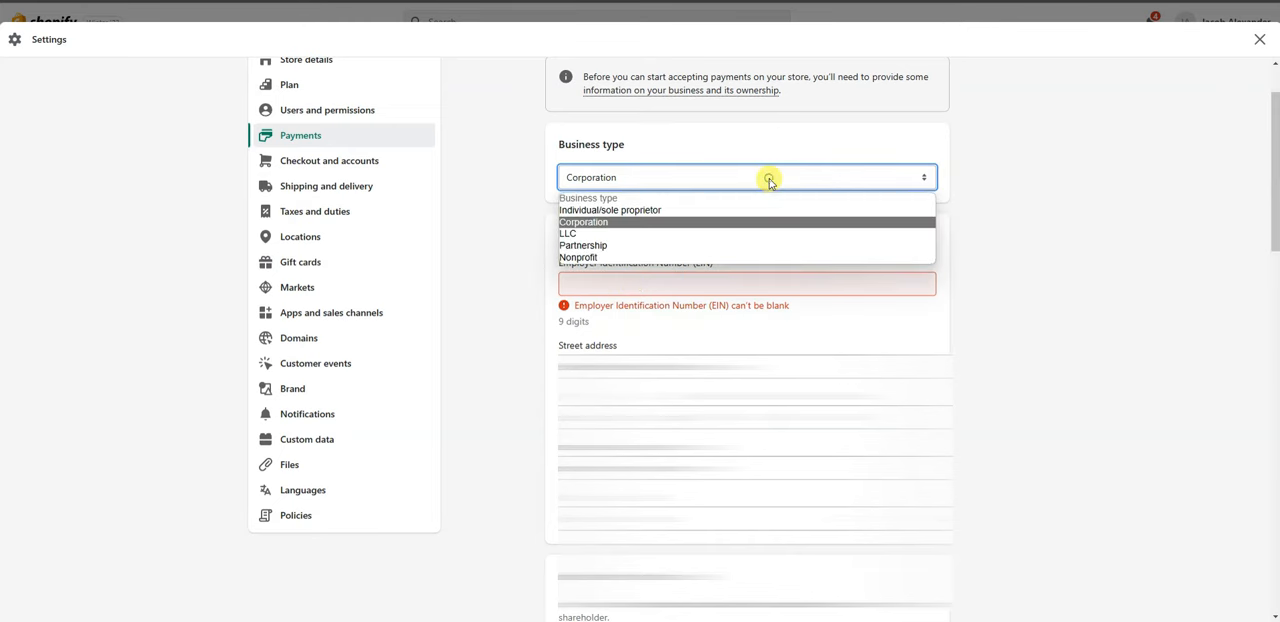
left_click(697, 211)
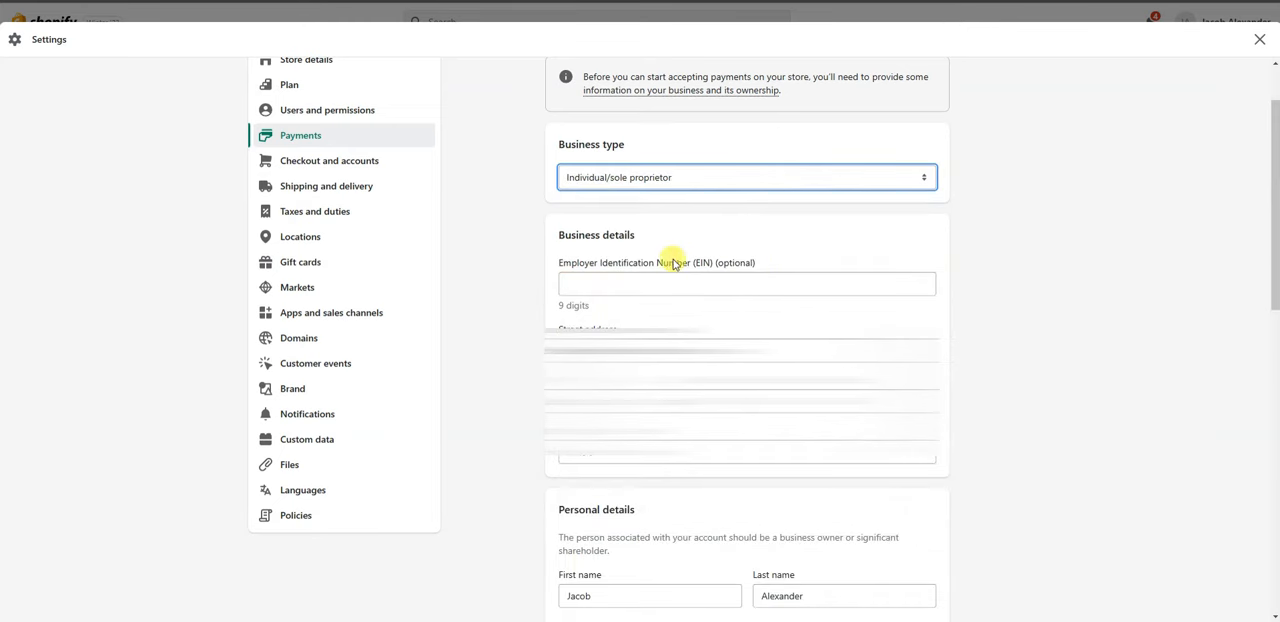
left_click(749, 190)
left_click(680, 220)
Review the business details, personal details and additional owners options of the Corporation form, keeping "I am the only owner" selected.
scroll(680, 225, "down", 2)
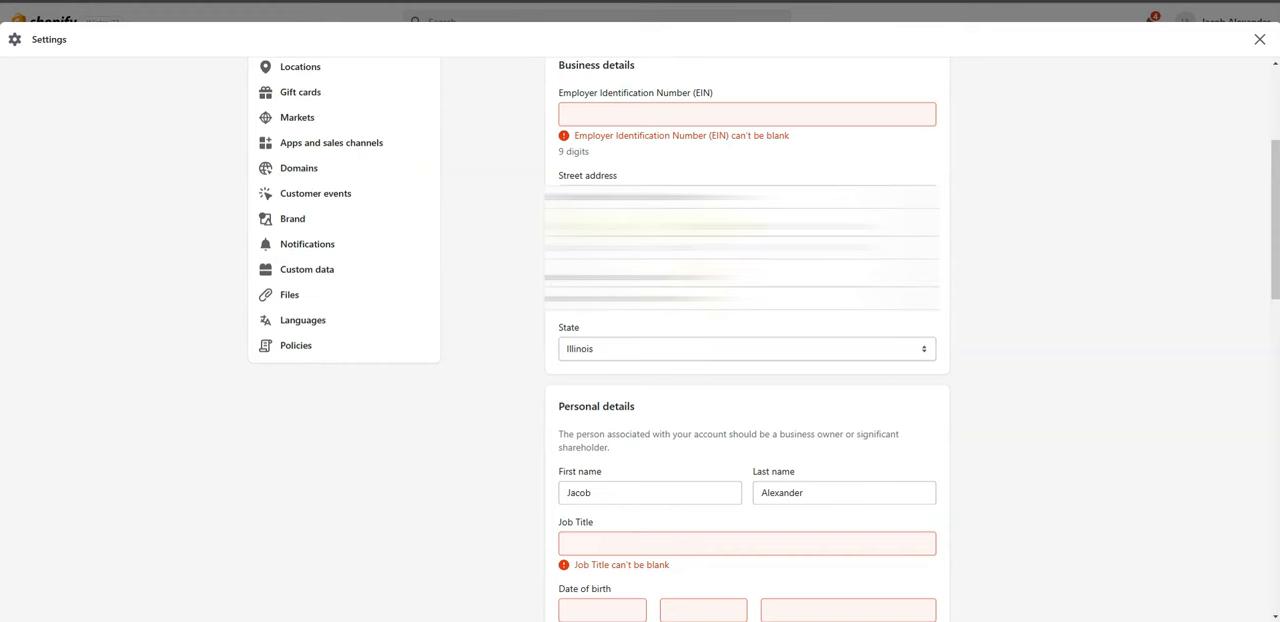
scroll(966, 300, "down", 3)
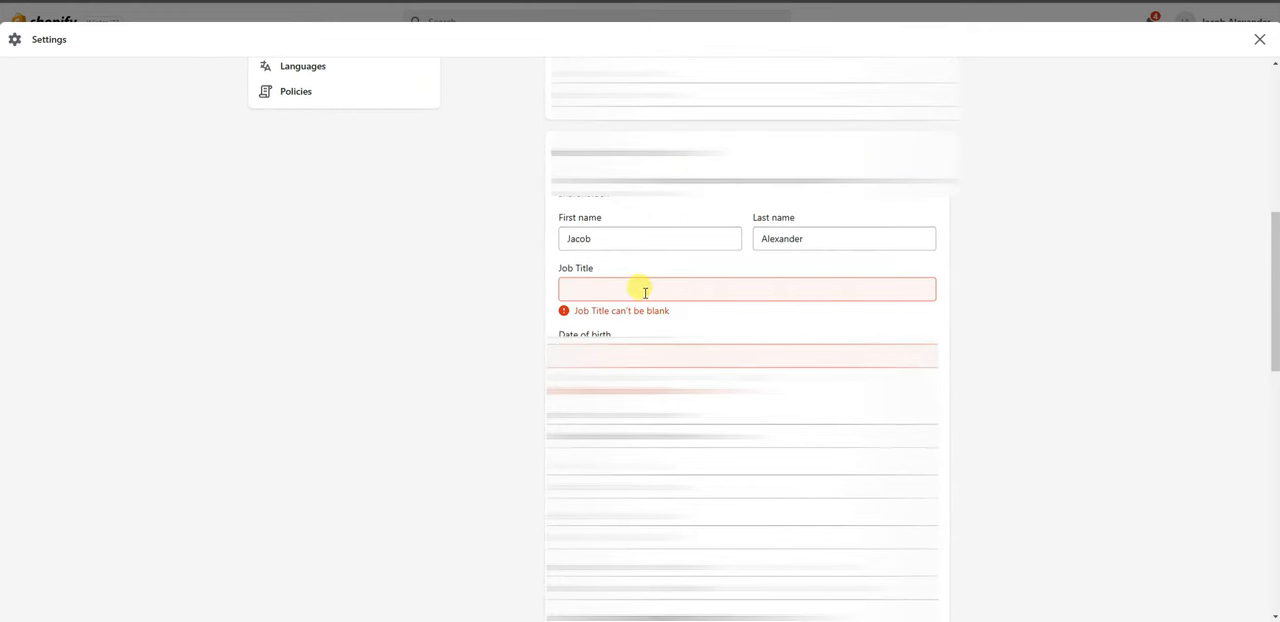
scroll(643, 289, "down", 1)
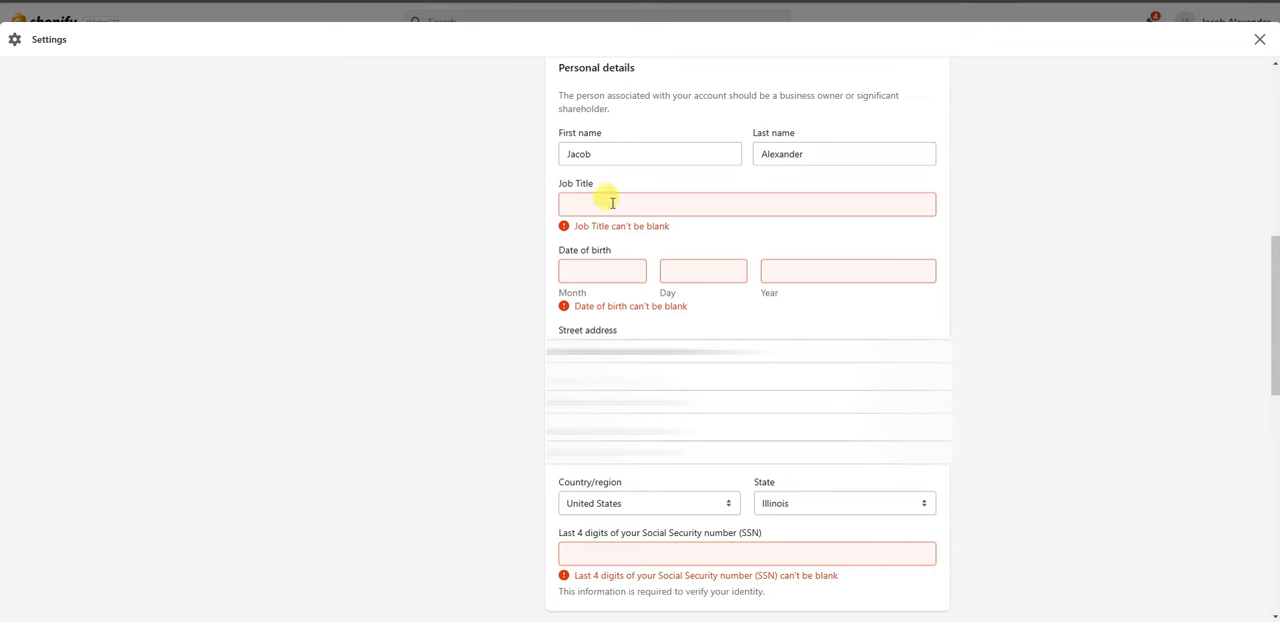
scroll(762, 260, "down", 4)
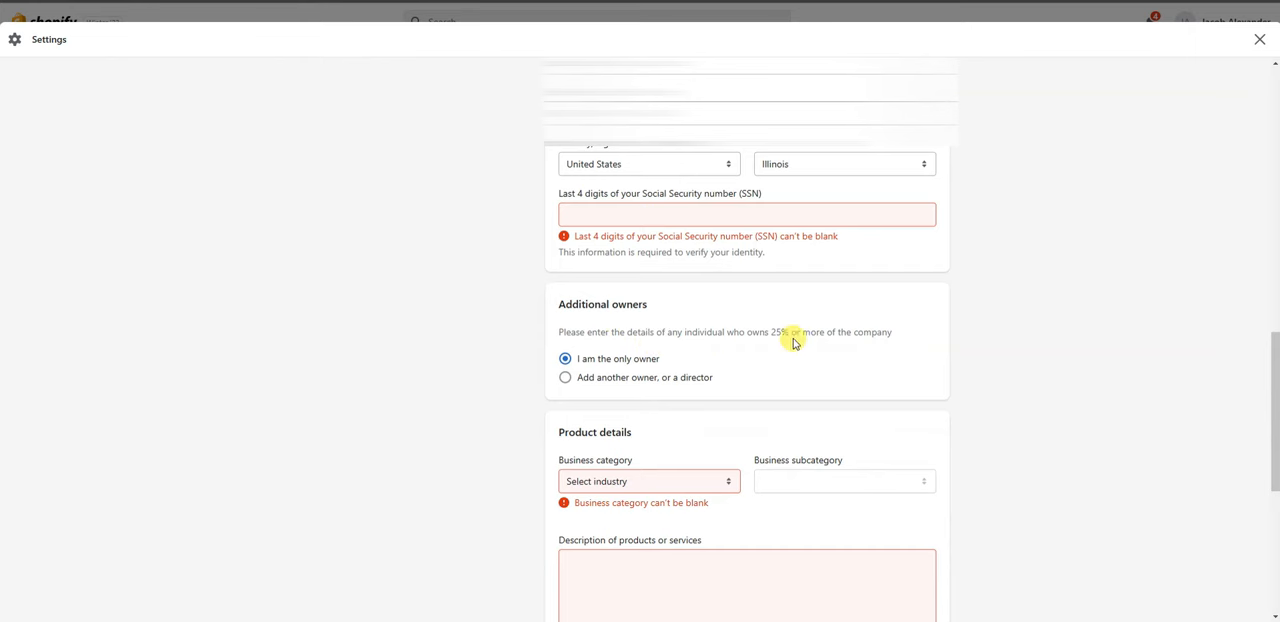
left_click(628, 378)
left_click(620, 360)
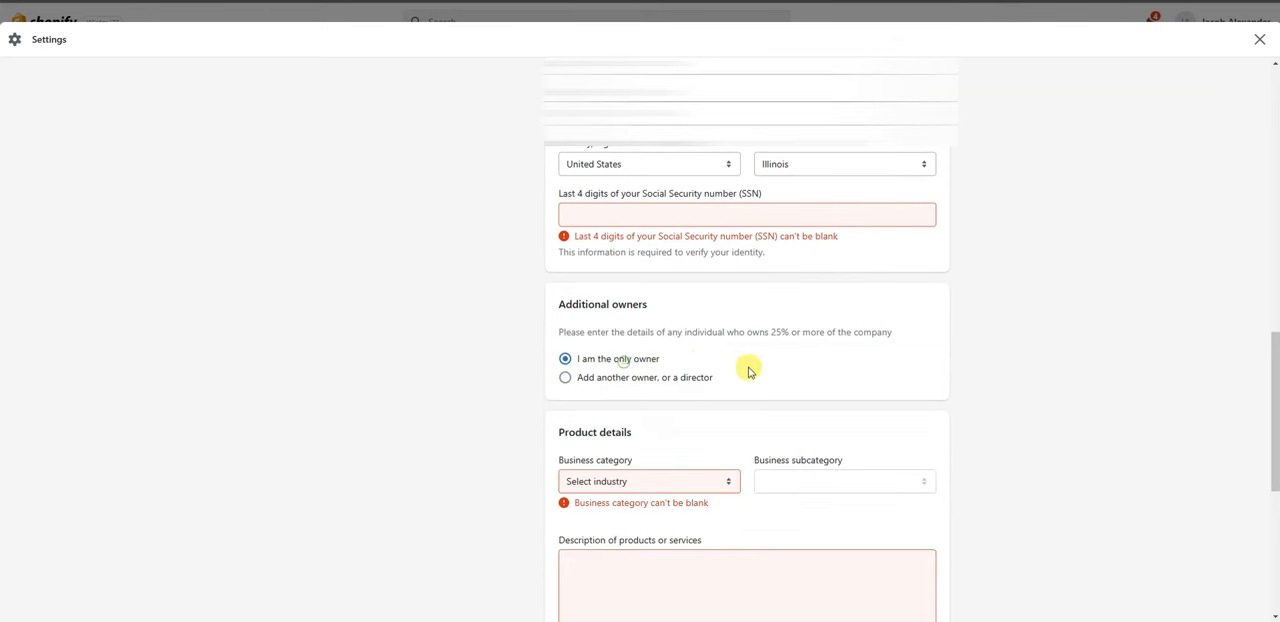
Set the business category to Retail, the subcategory to Clothing and accessories, and the description to "Online store that sells men's clothing".
scroll(700, 320, "down", 2)
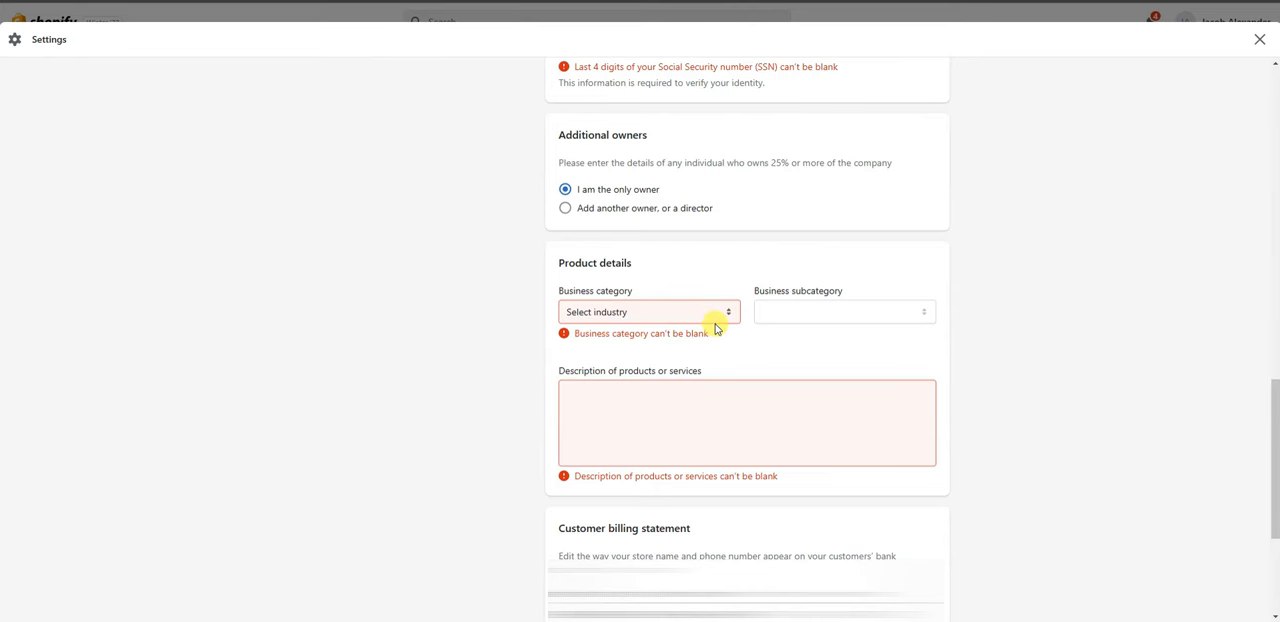
left_click(697, 318)
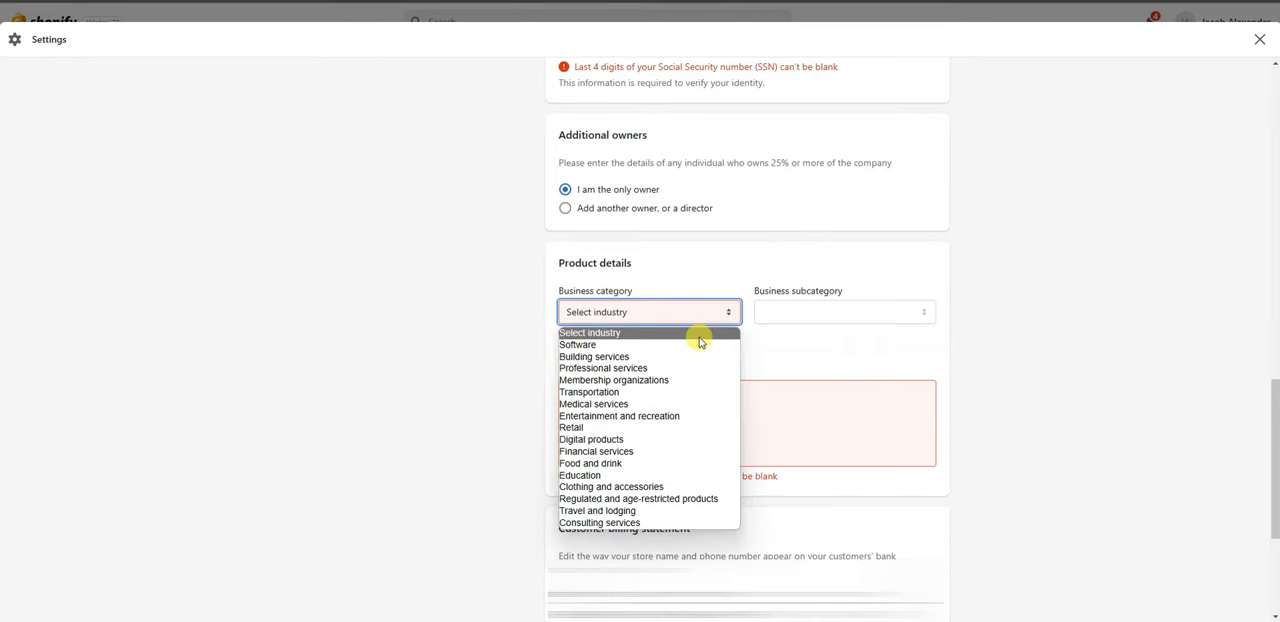
left_click(614, 427)
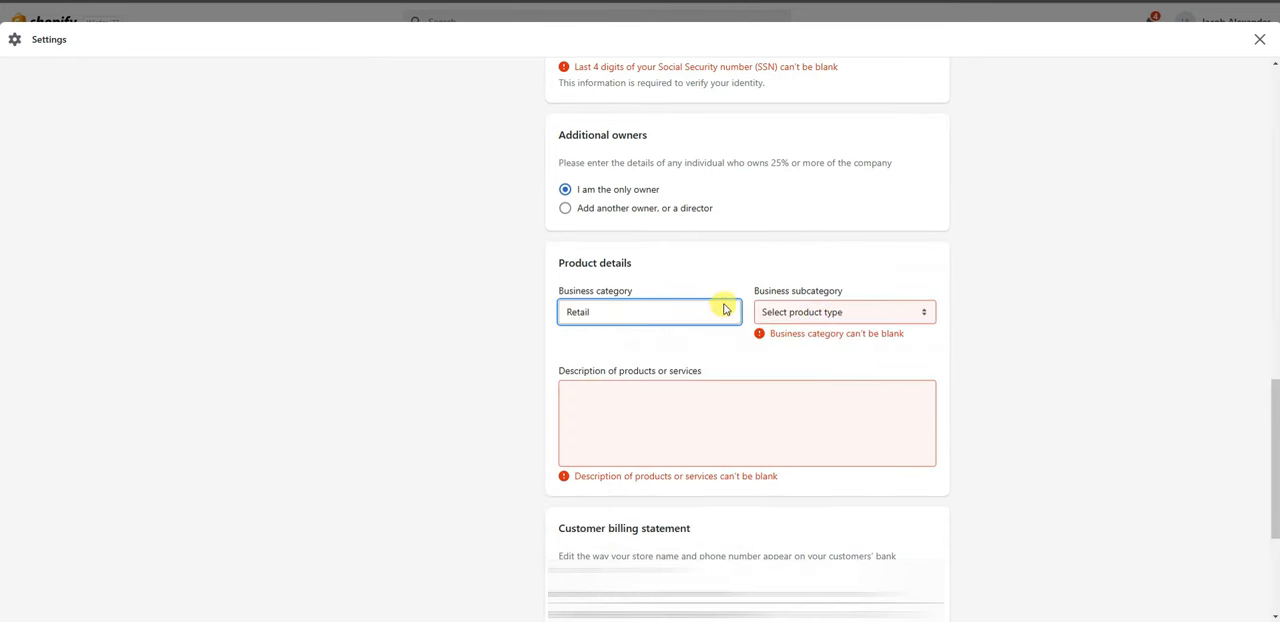
left_click(897, 320)
left_click(864, 472)
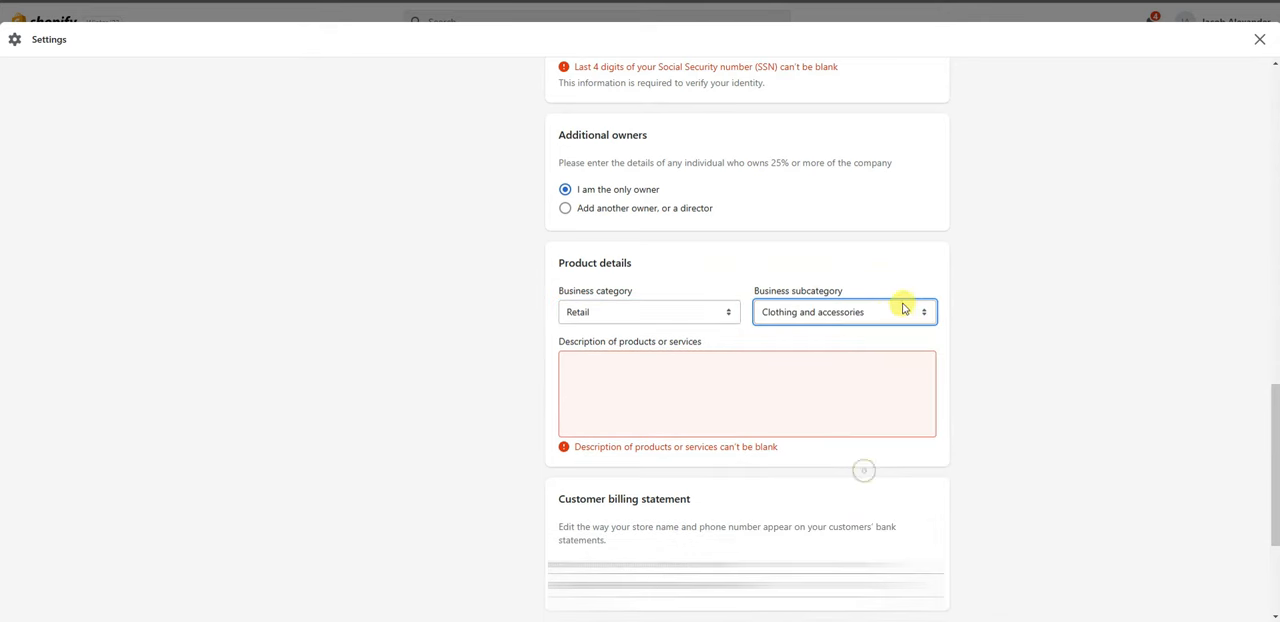
left_click(667, 373)
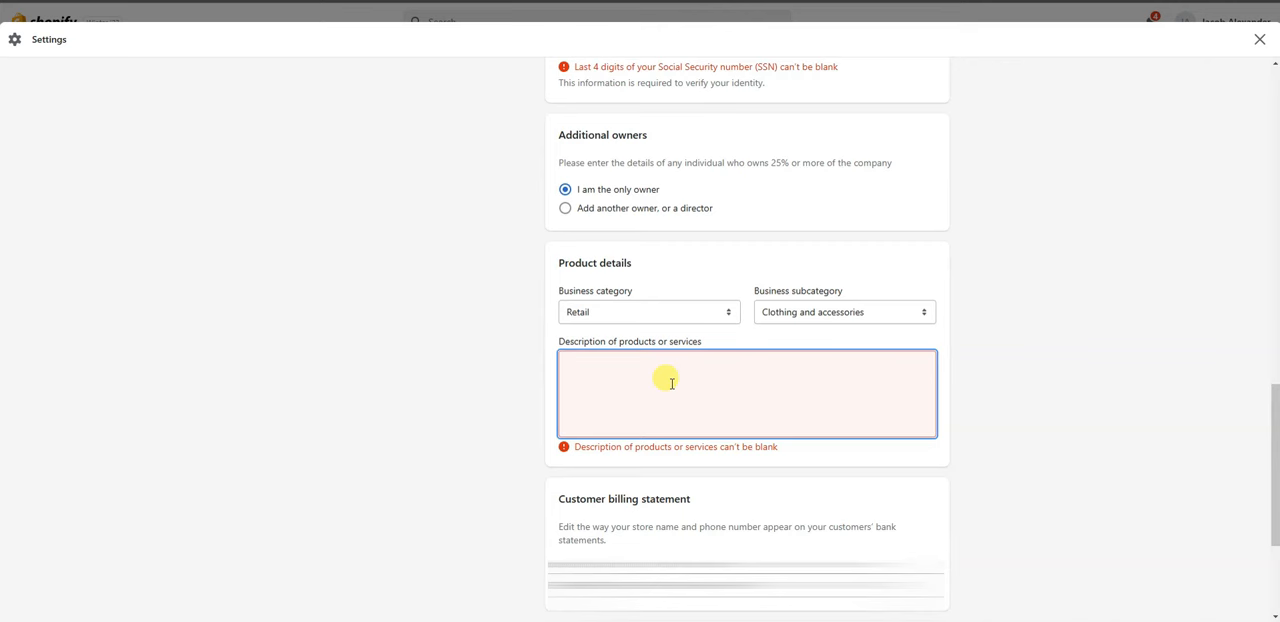
type("O")
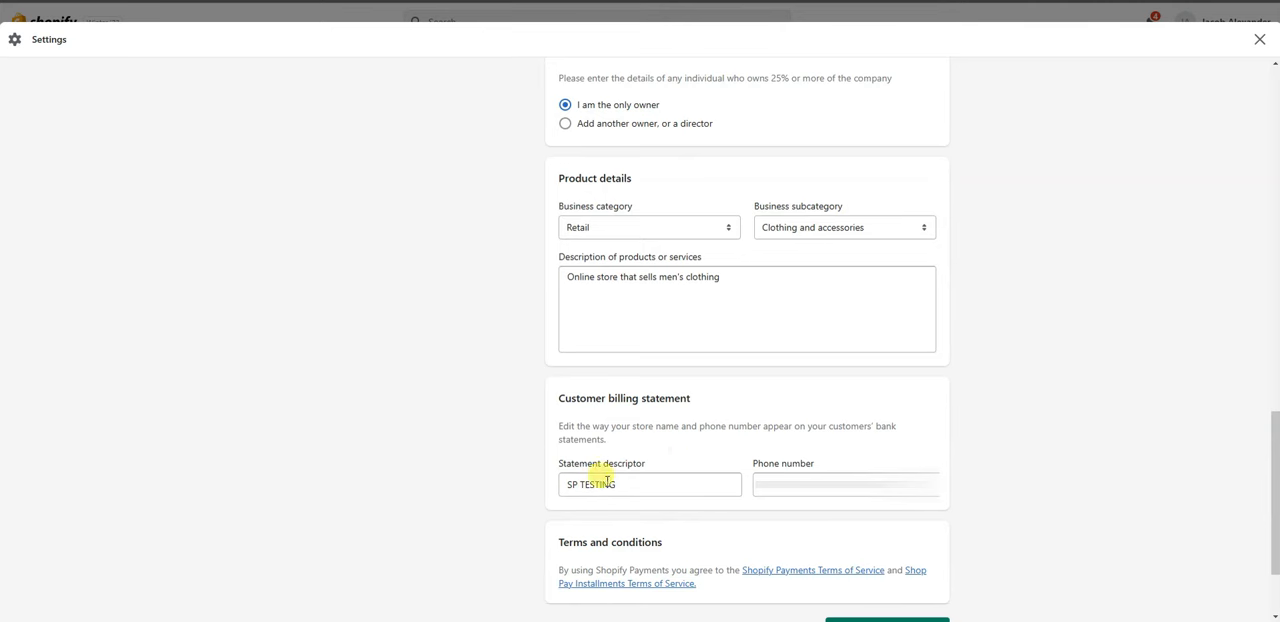
Check the statement descriptor in the customer billing statement, leave the form, and expand the banking information section of the account setup.
mouse_move(660, 485)
left_mouse_down()
mouse_move(608, 486)
mouse_move(678, 488)
left_mouse_up()
left_click(678, 488)
scroll(750, 400, "down", 2)
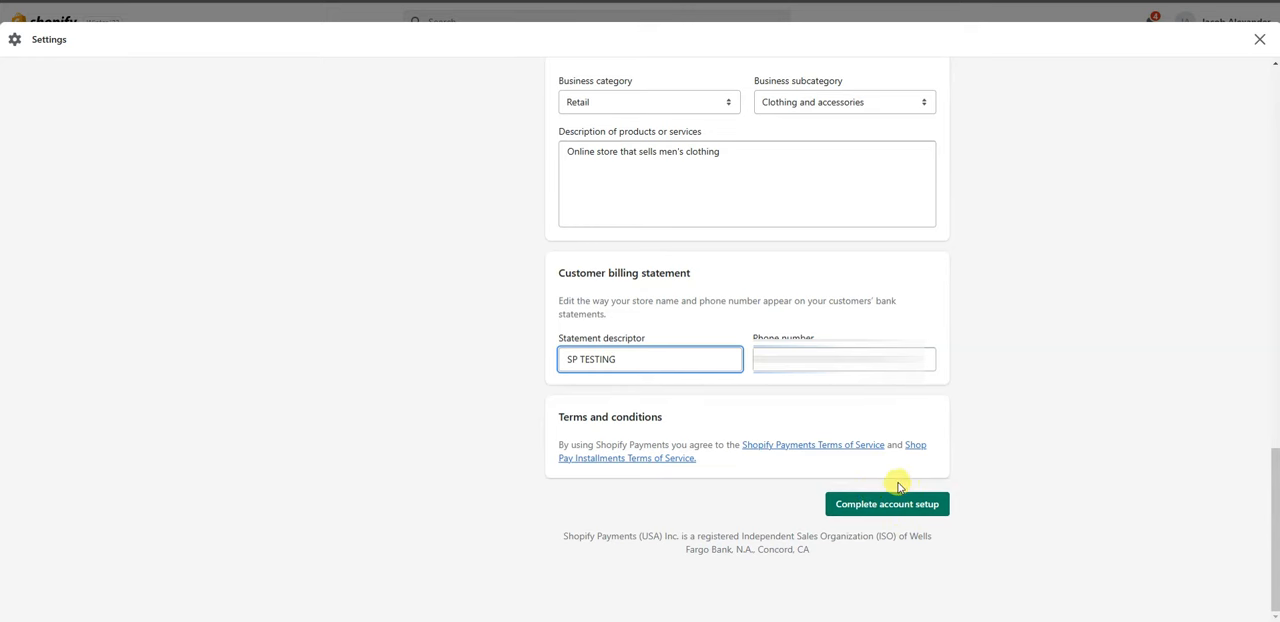
left_click_drag(1268, 552, 1255, 157)
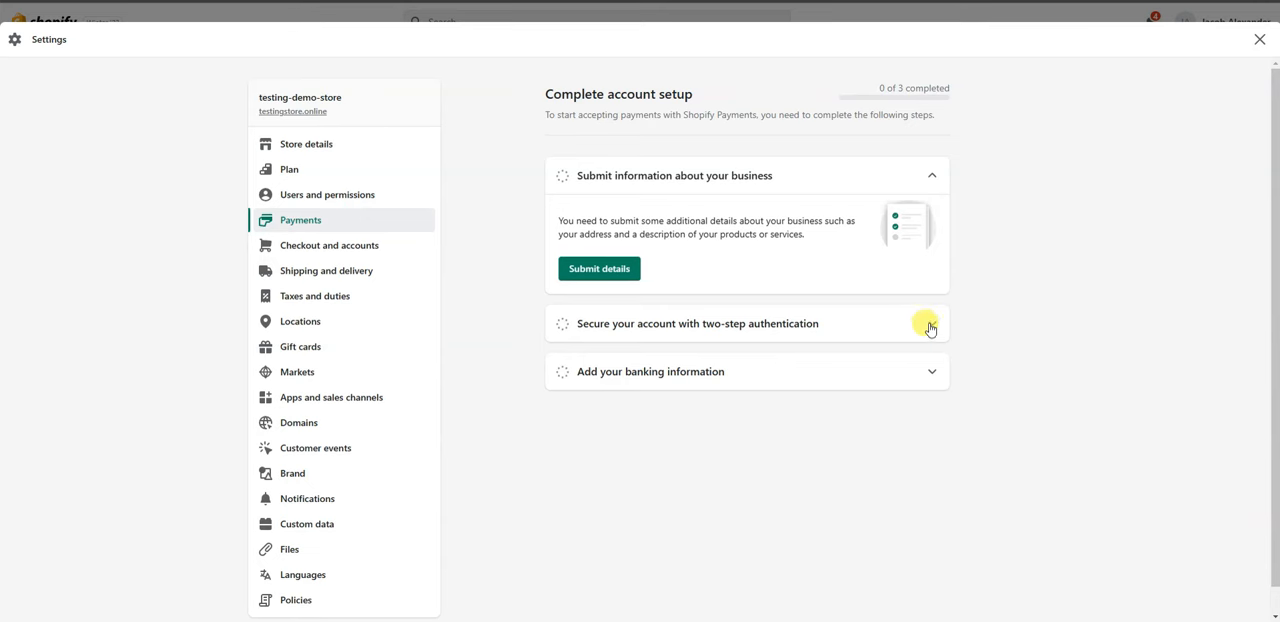
left_click(930, 372)
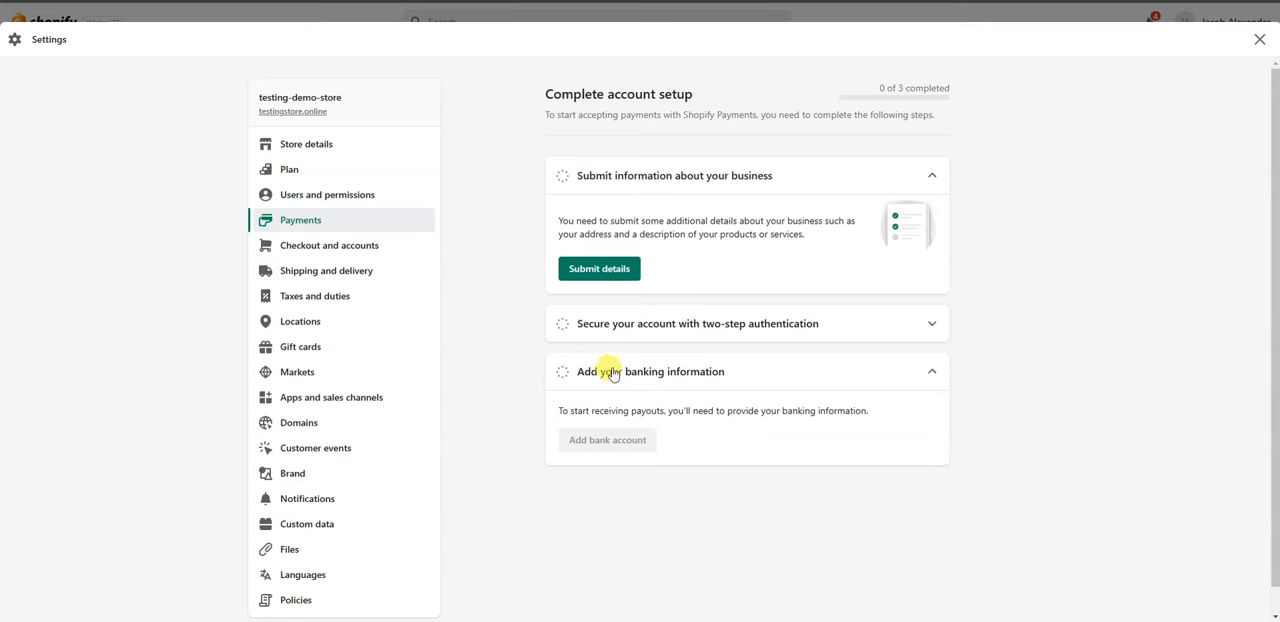
Return to the payment settings overview and examine the Shopify Payments section and the additional payment methods, including PayPal and Amazon Pay.
left_click(338, 221)
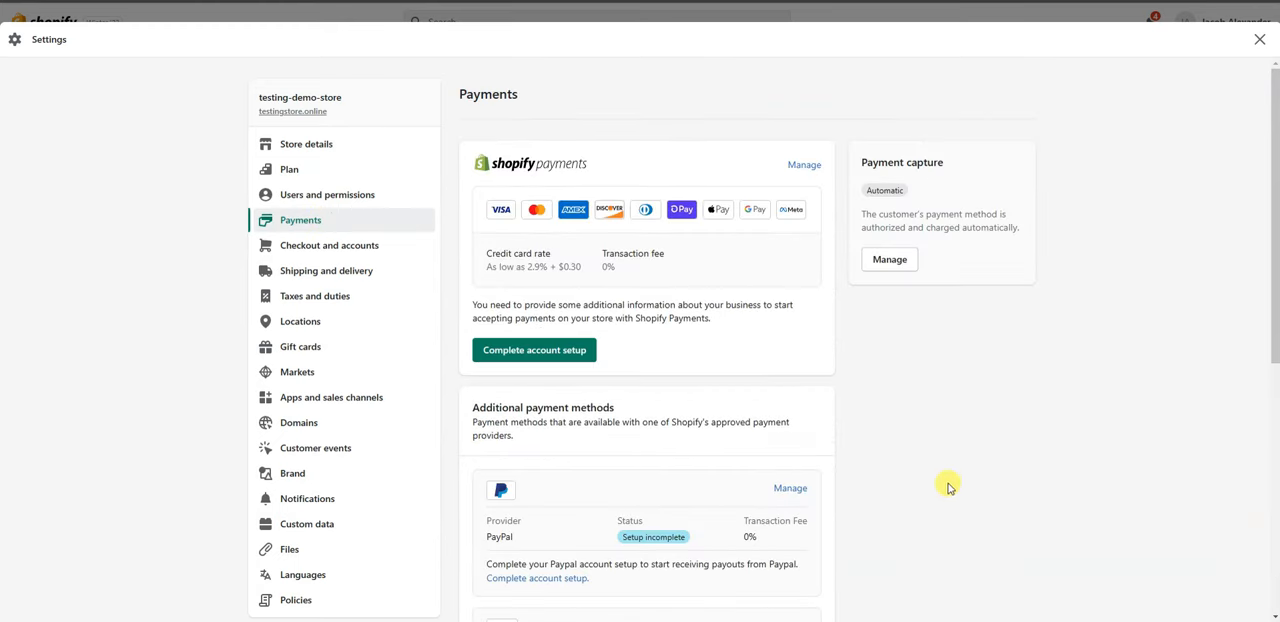
scroll(991, 475, "down", 3)
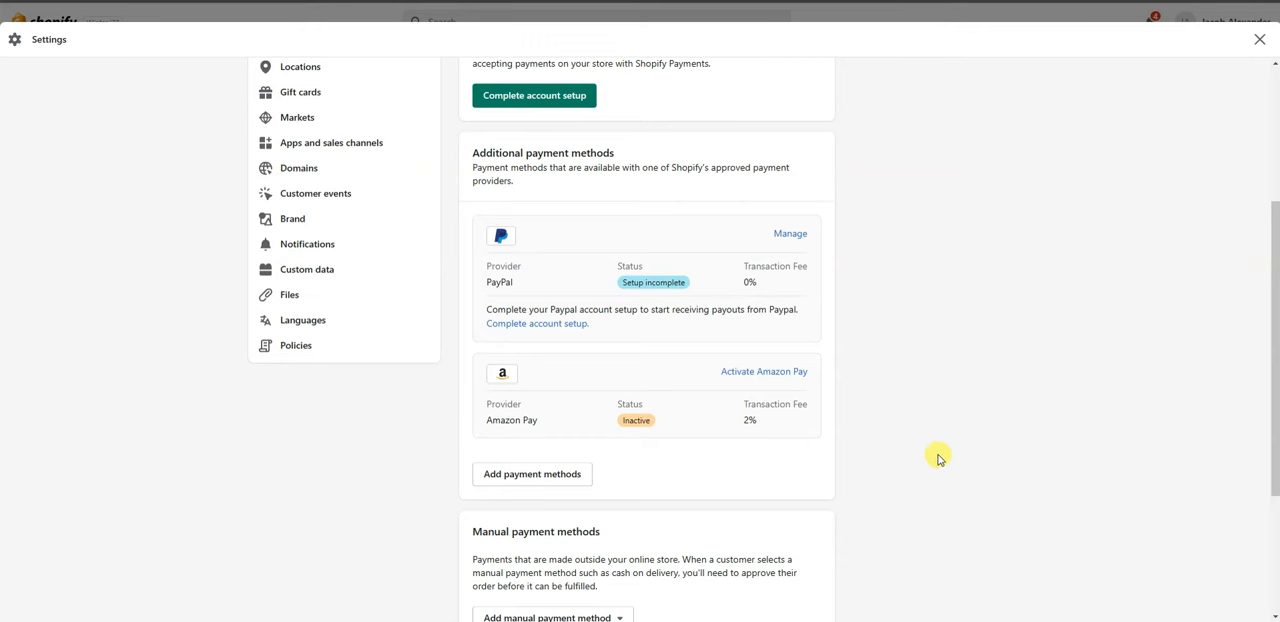
scroll(937, 455, "up", 1)
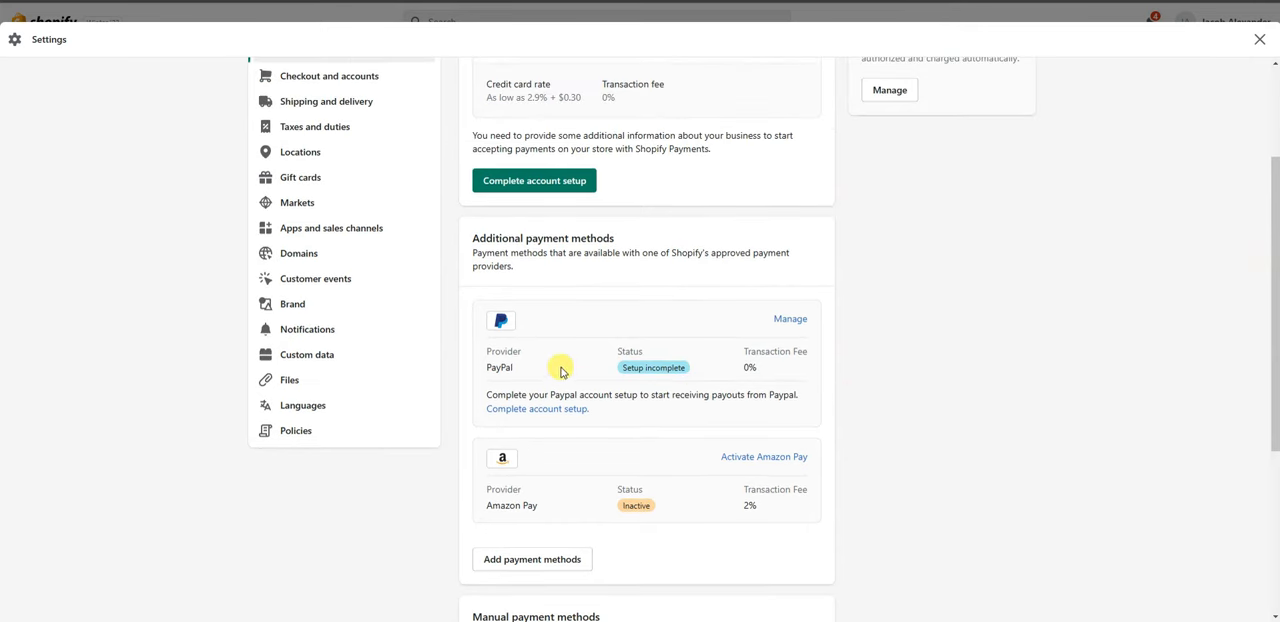
scroll(751, 414, "up", 2)
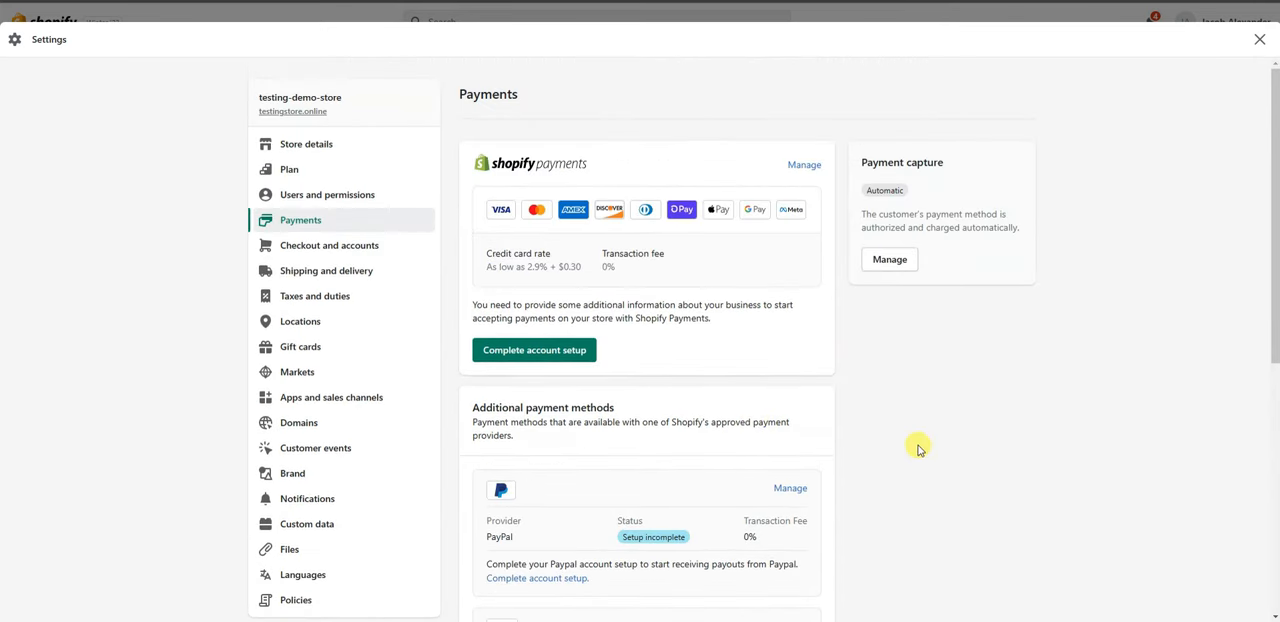
scroll(745, 318, "down", 2)
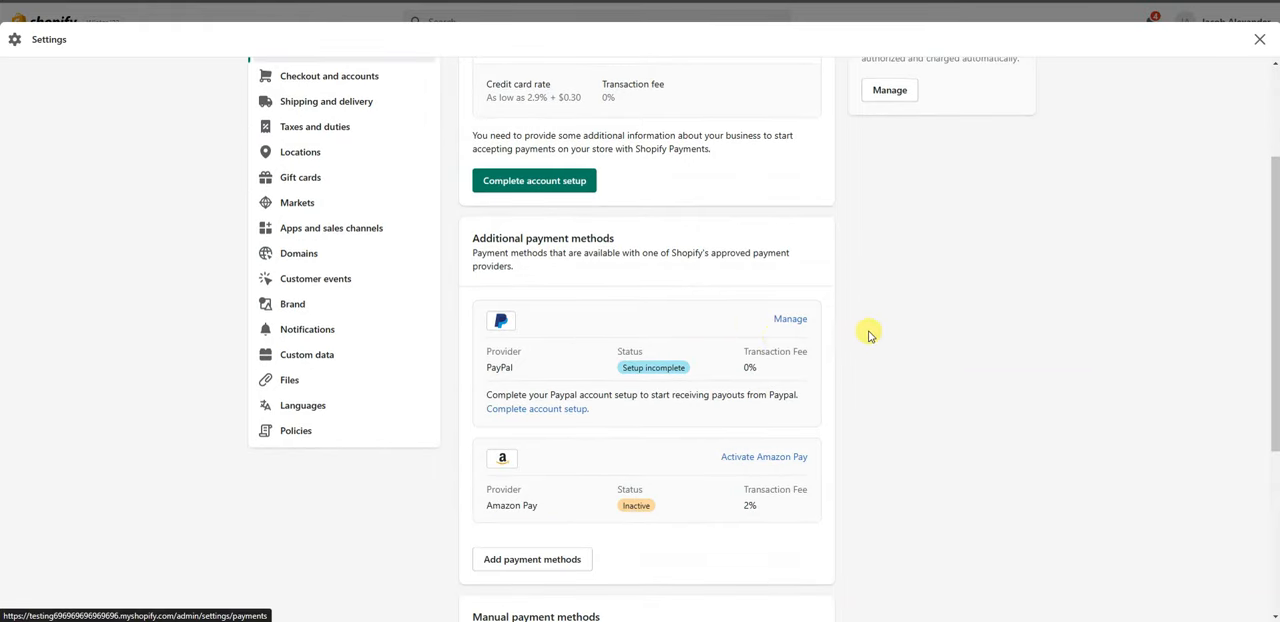
scroll(868, 330, "up", 1)
scroll(845, 310, "down", 1)
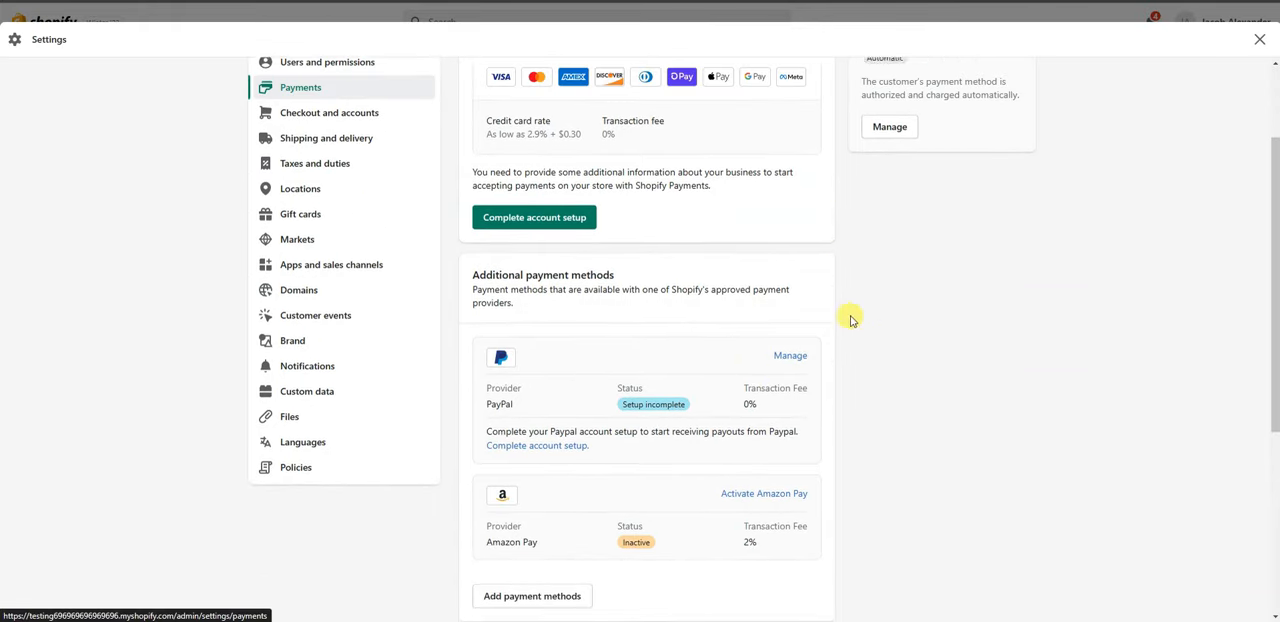
scroll(851, 320, "down", 1)
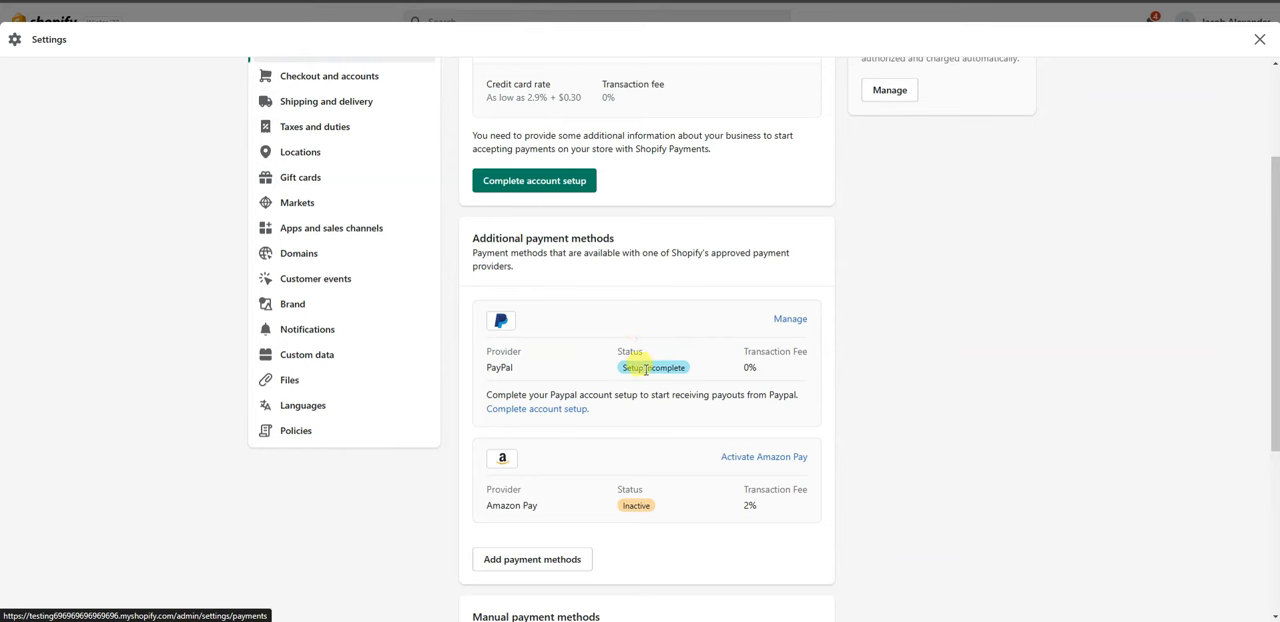
Open the PayPal account setup, review the PayPal Express Checkout details, and return to the payments overview.
double_click(762, 368)
left_click(768, 376)
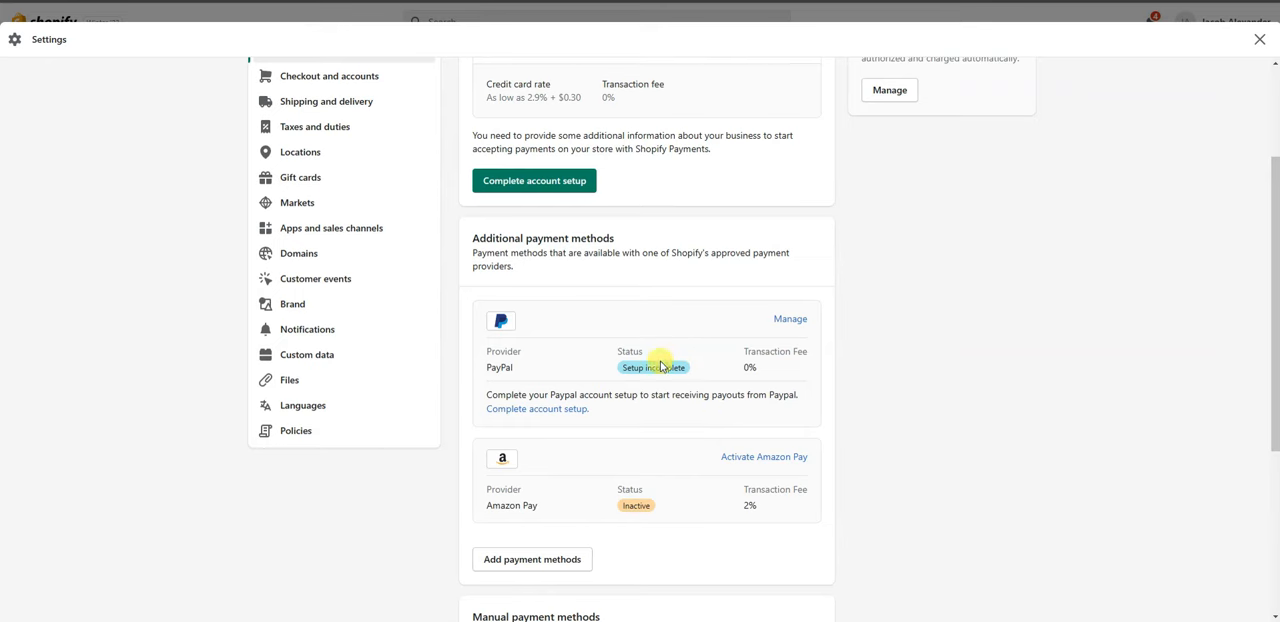
scroll(620, 350, "up", 3)
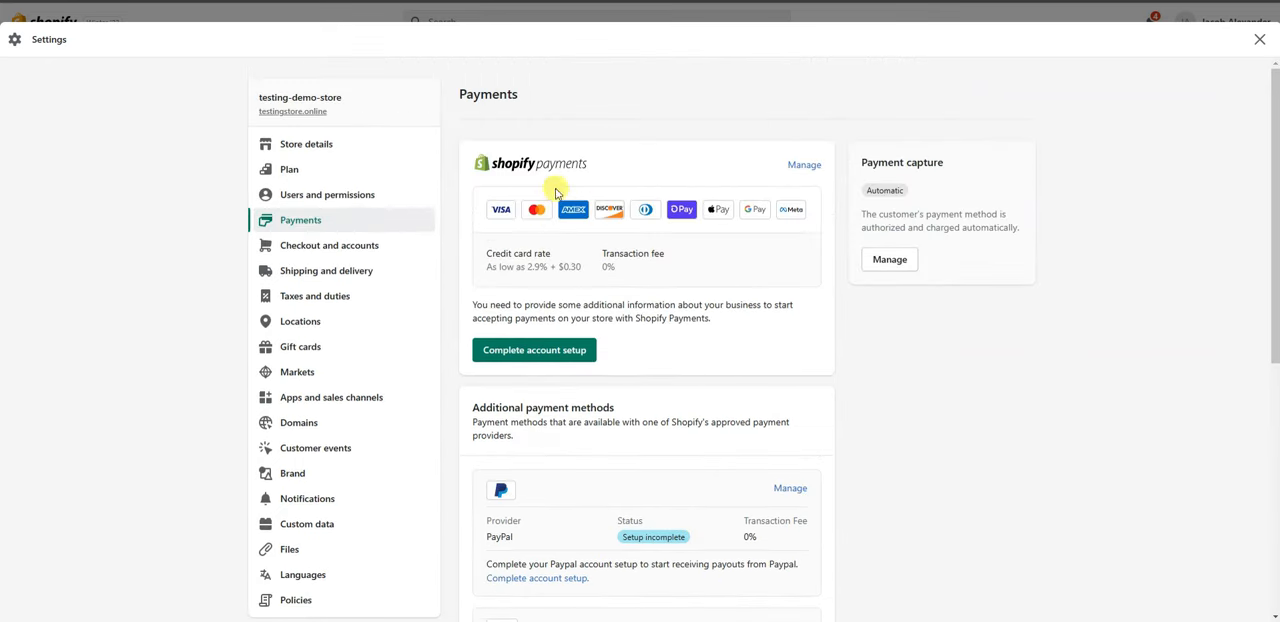
scroll(668, 290, "down", 2)
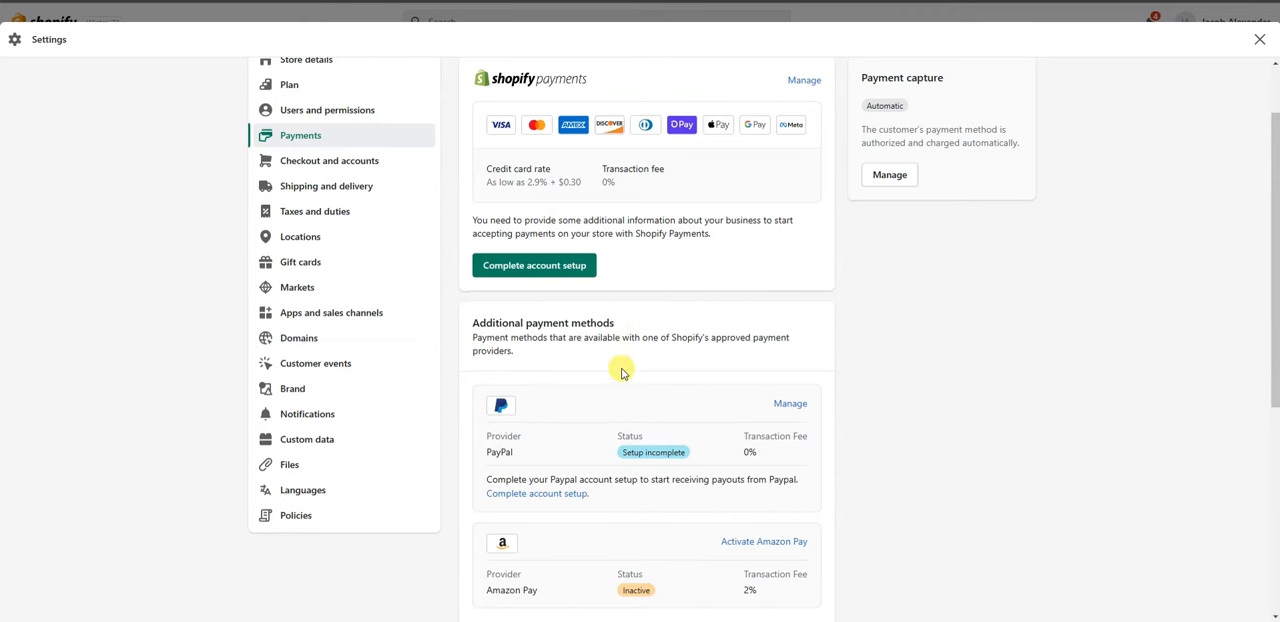
scroll(621, 372, "down", 3)
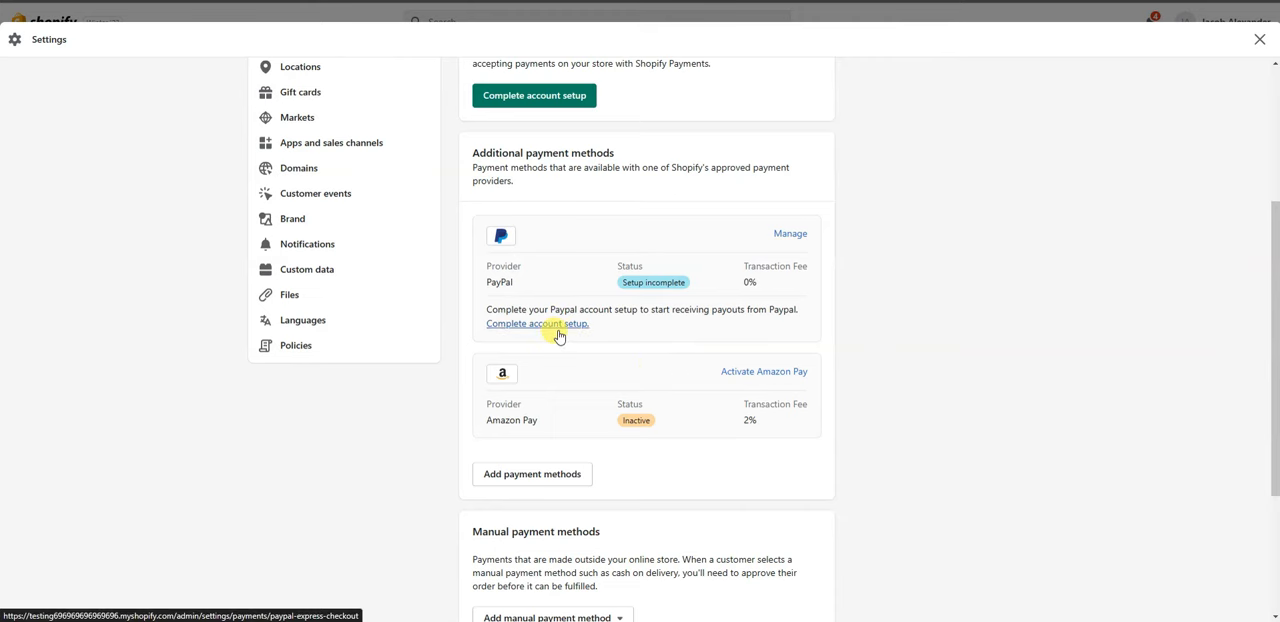
left_click(559, 325)
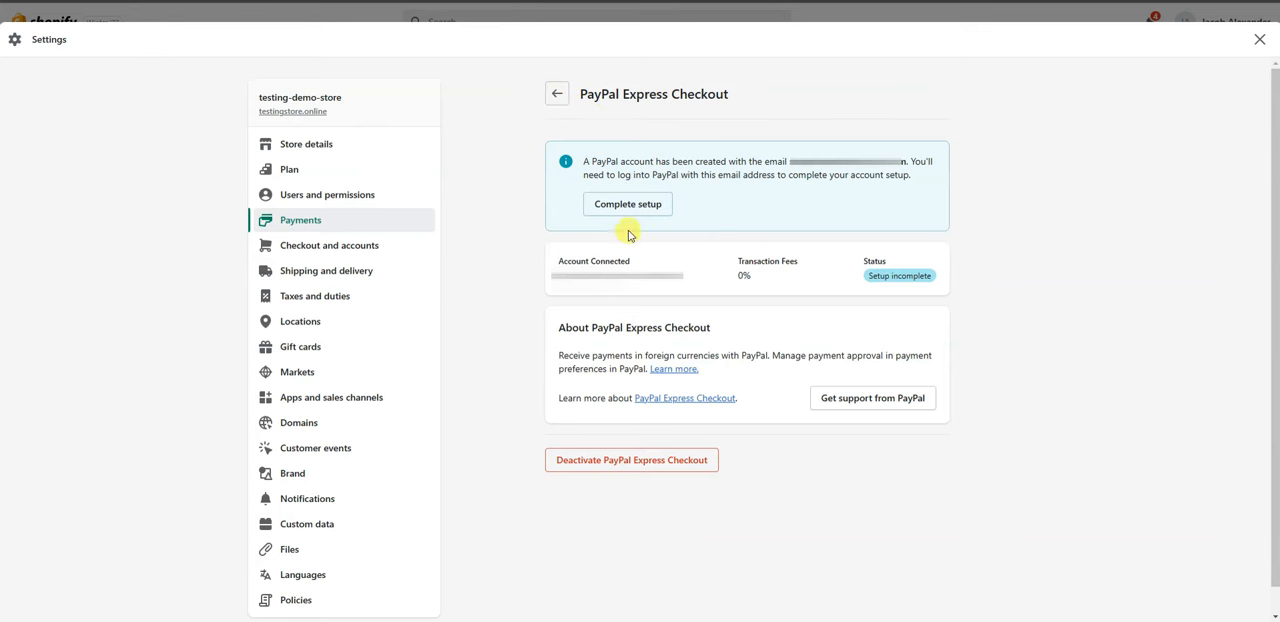
left_click(557, 95)
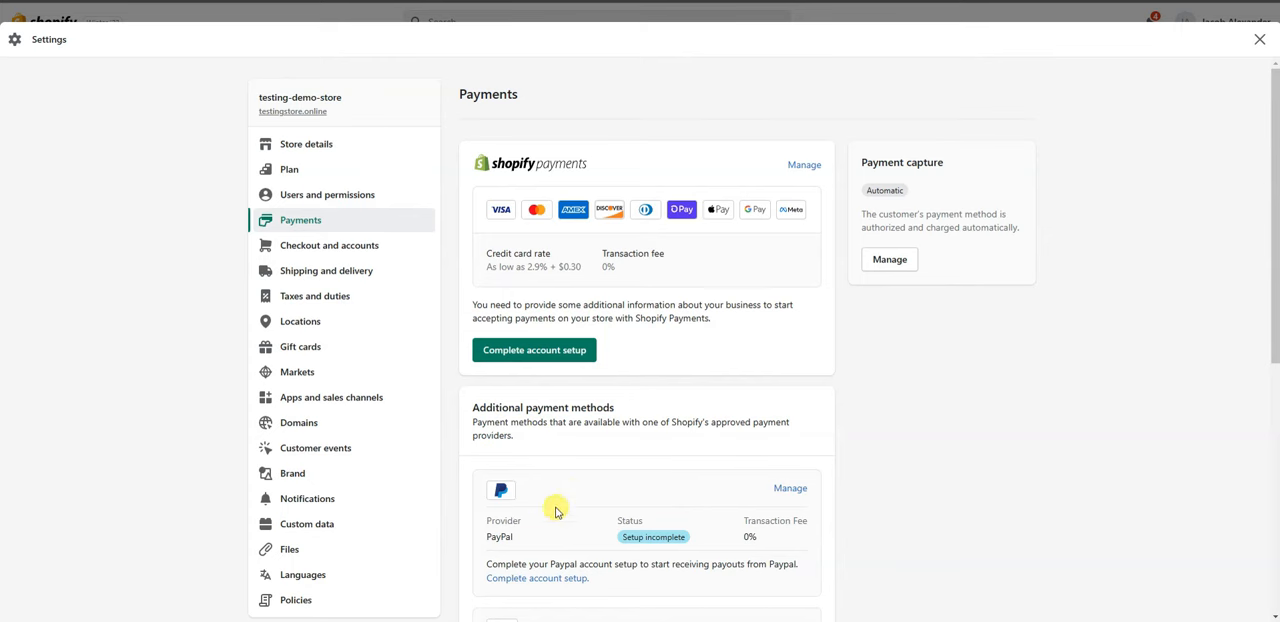
Review the additional payment methods and the available manual payment method types without adding one.
scroll(666, 458, "down", 1)
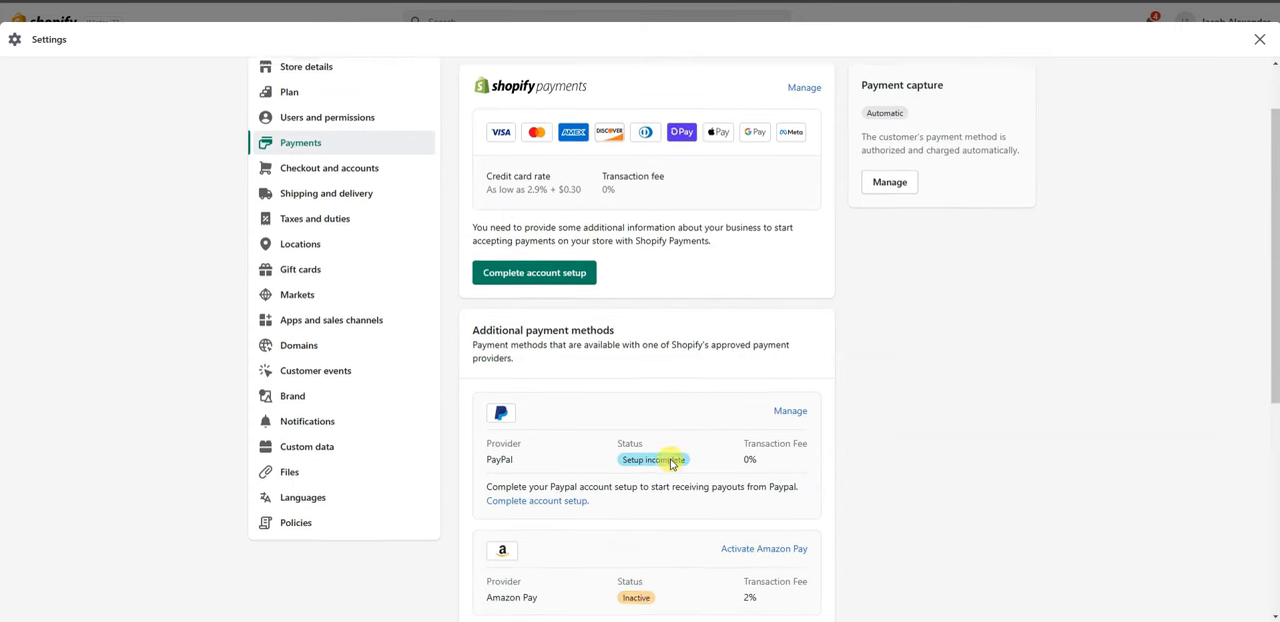
scroll(668, 461, "up", 1)
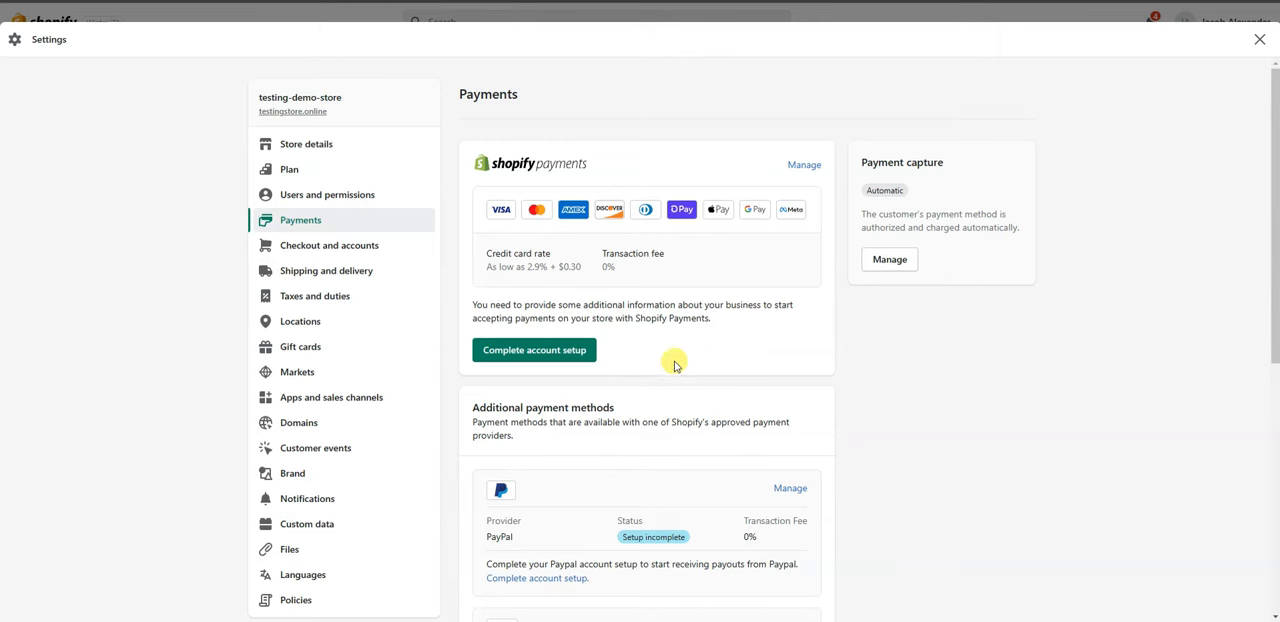
scroll(680, 331, "down", 2)
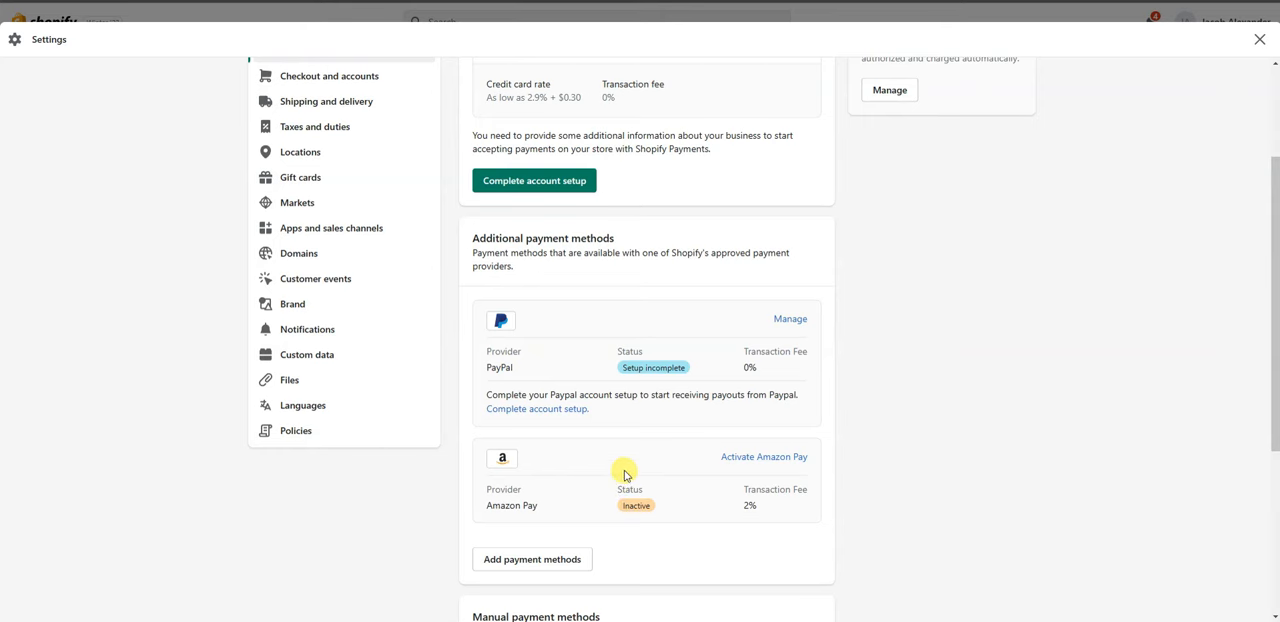
scroll(686, 363, "down", 2)
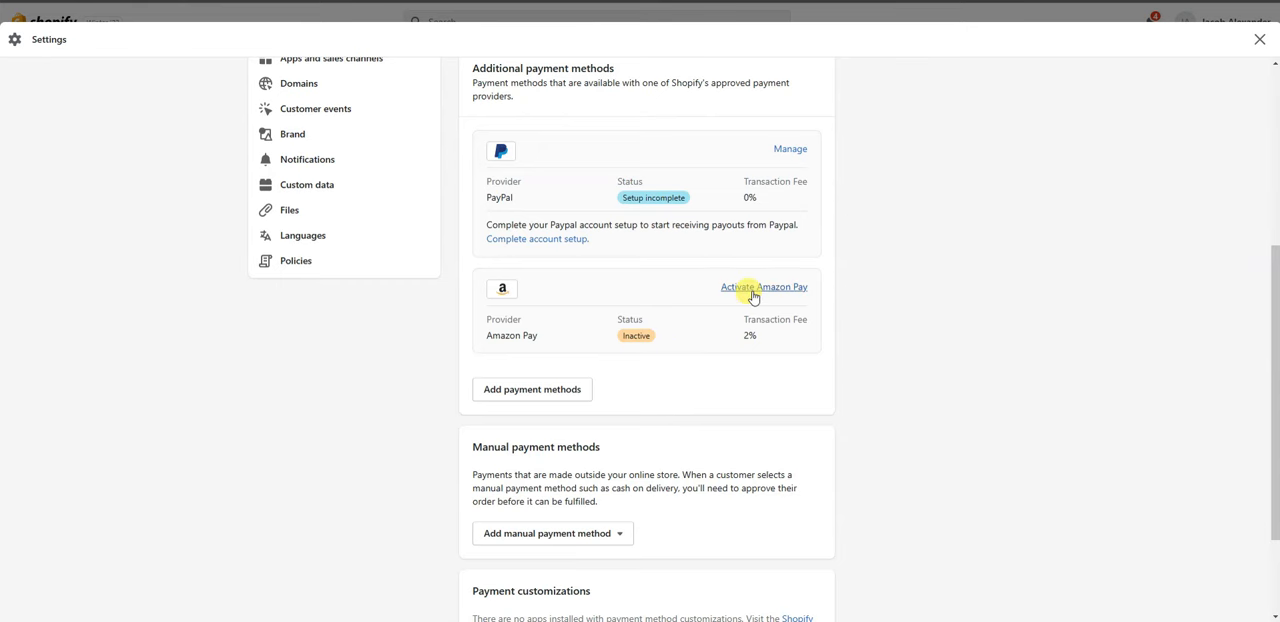
scroll(750, 310, "down", 1)
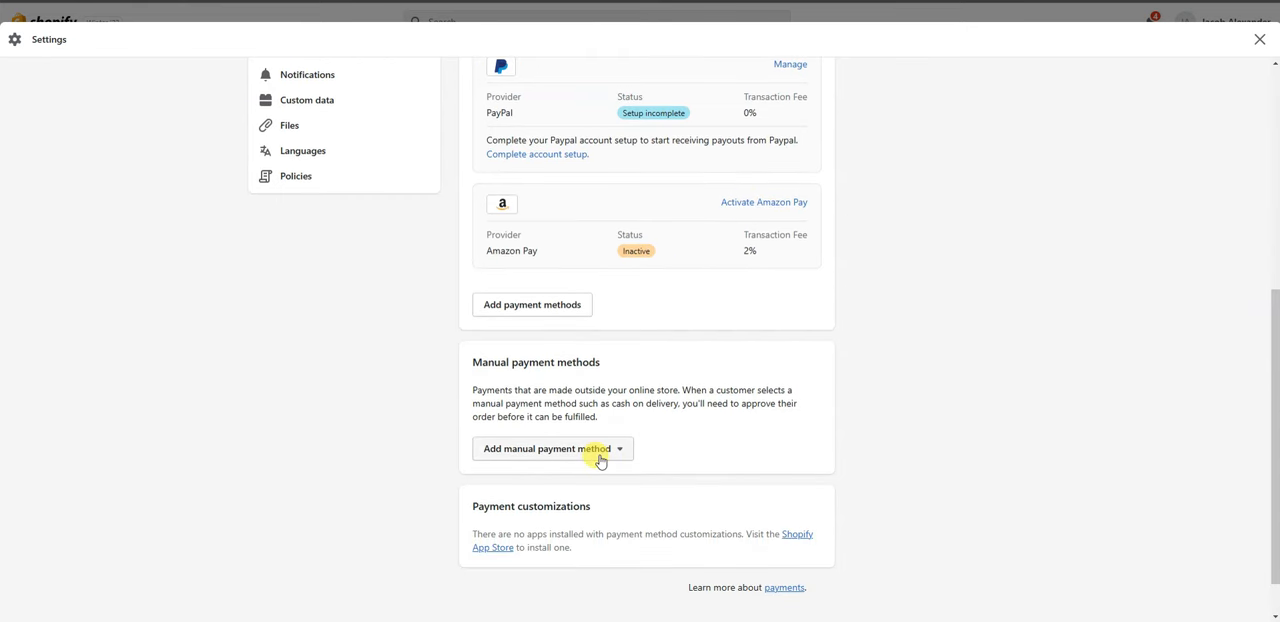
left_click(619, 459)
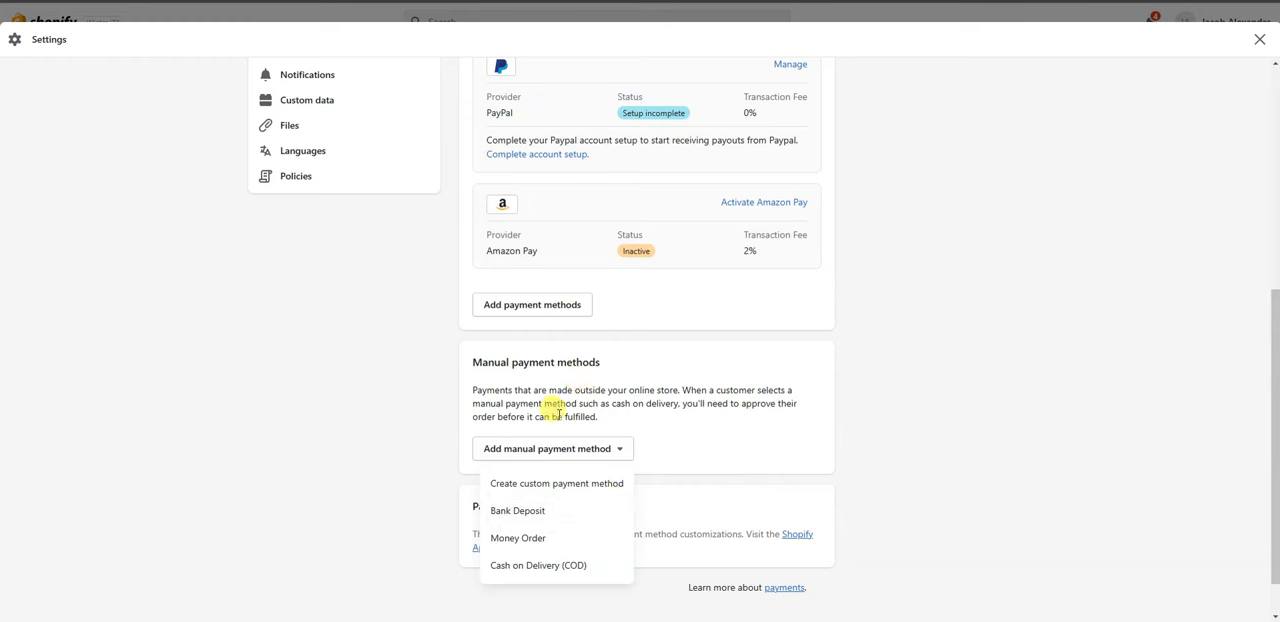
left_click(723, 451)
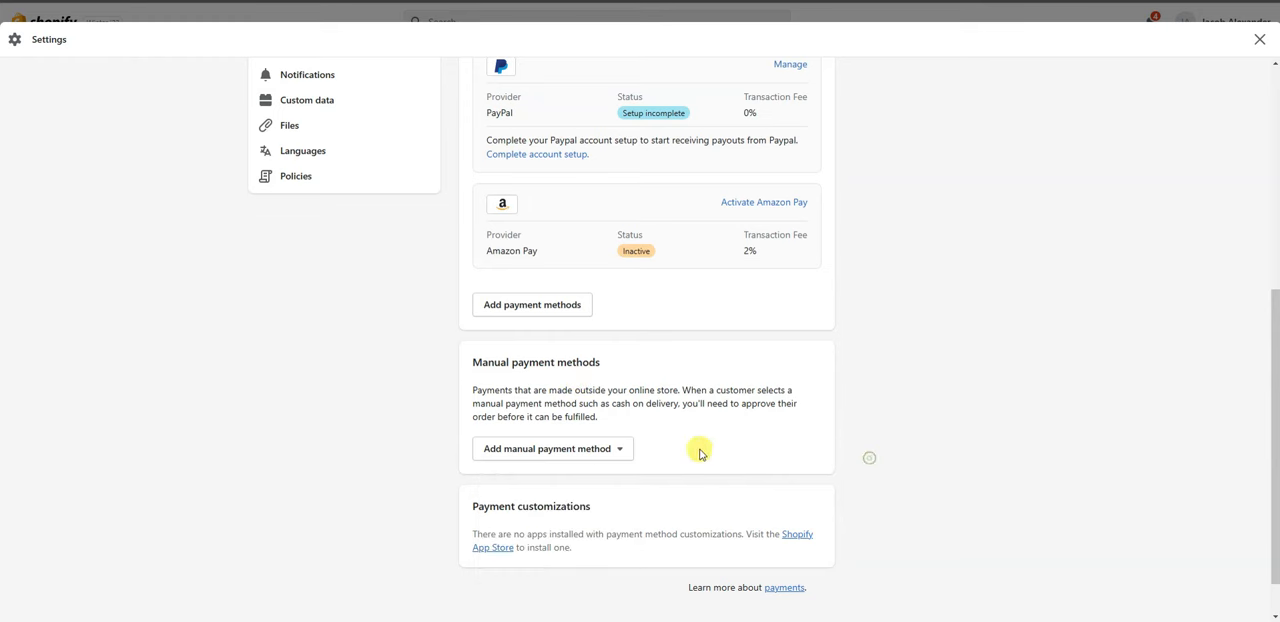
Start adding payment methods and browse the list of available cards and other payment methods.
scroll(690, 500, "up", 2)
scroll(706, 502, "up", 1)
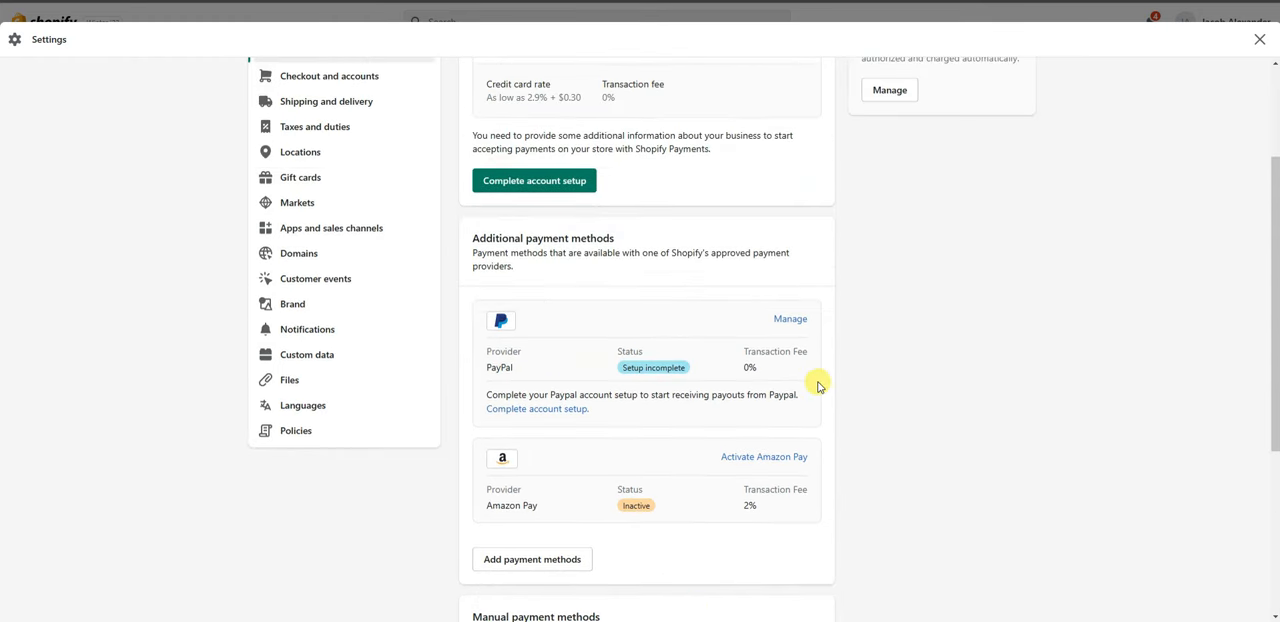
scroll(955, 483, "down", 1)
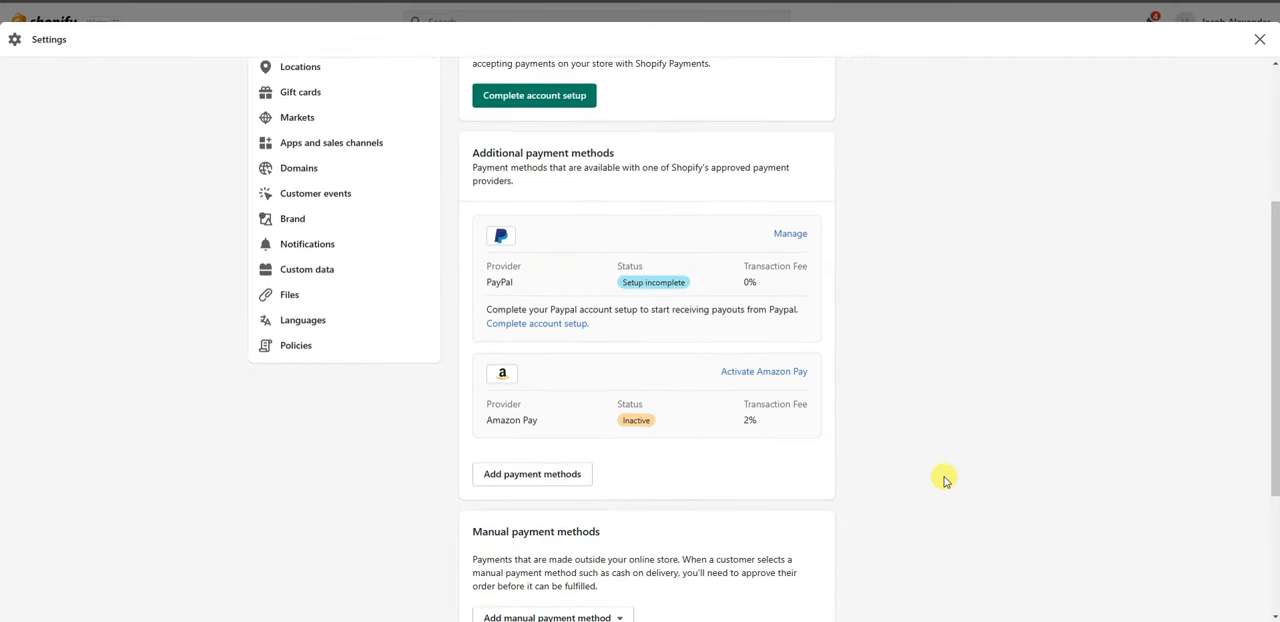
left_click(560, 474)
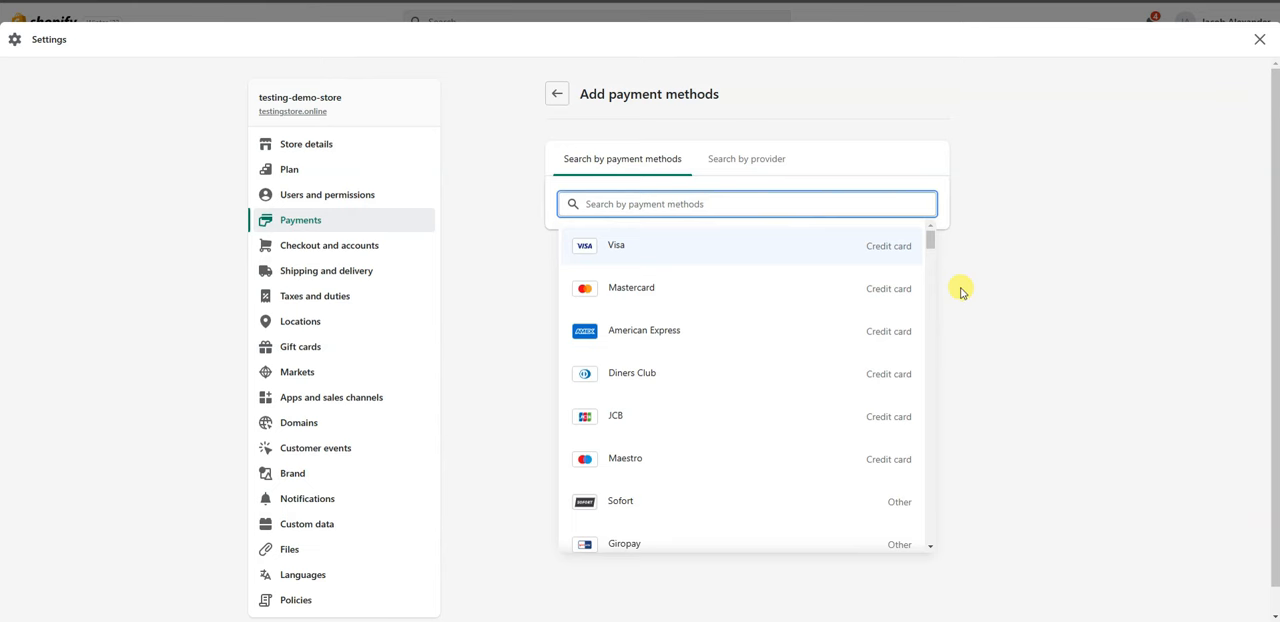
scroll(710, 276, "down", 1)
scroll(703, 330, "down", 1)
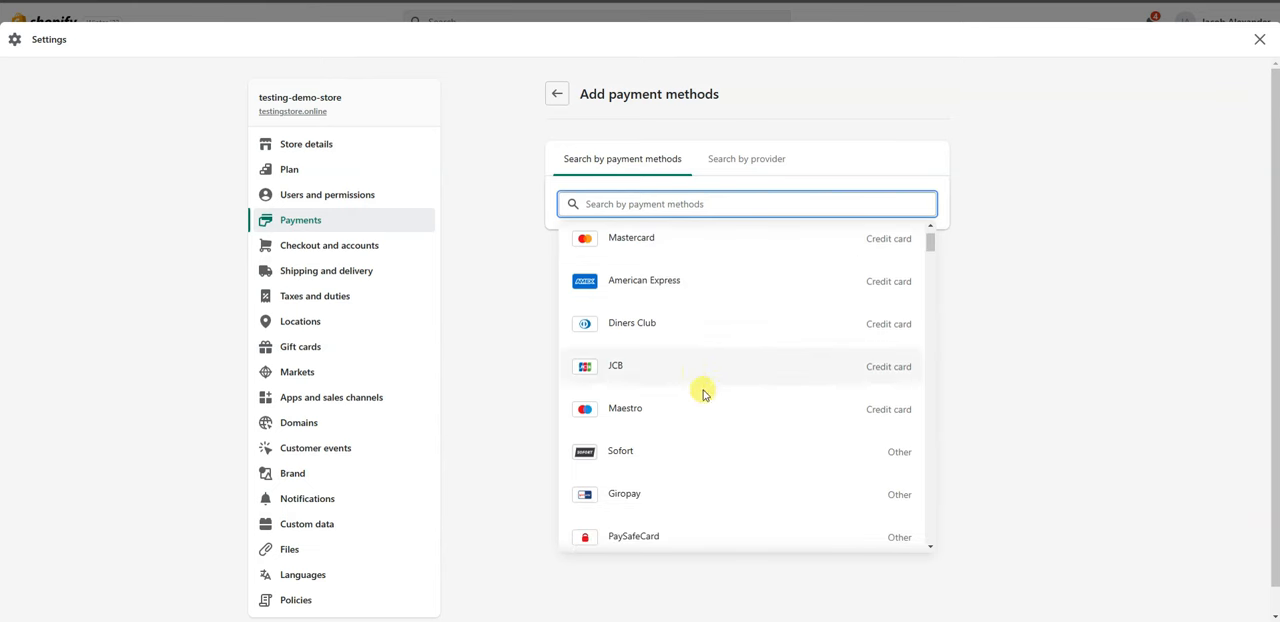
scroll(750, 318, "down", 7)
scroll(745, 325, "down", 6)
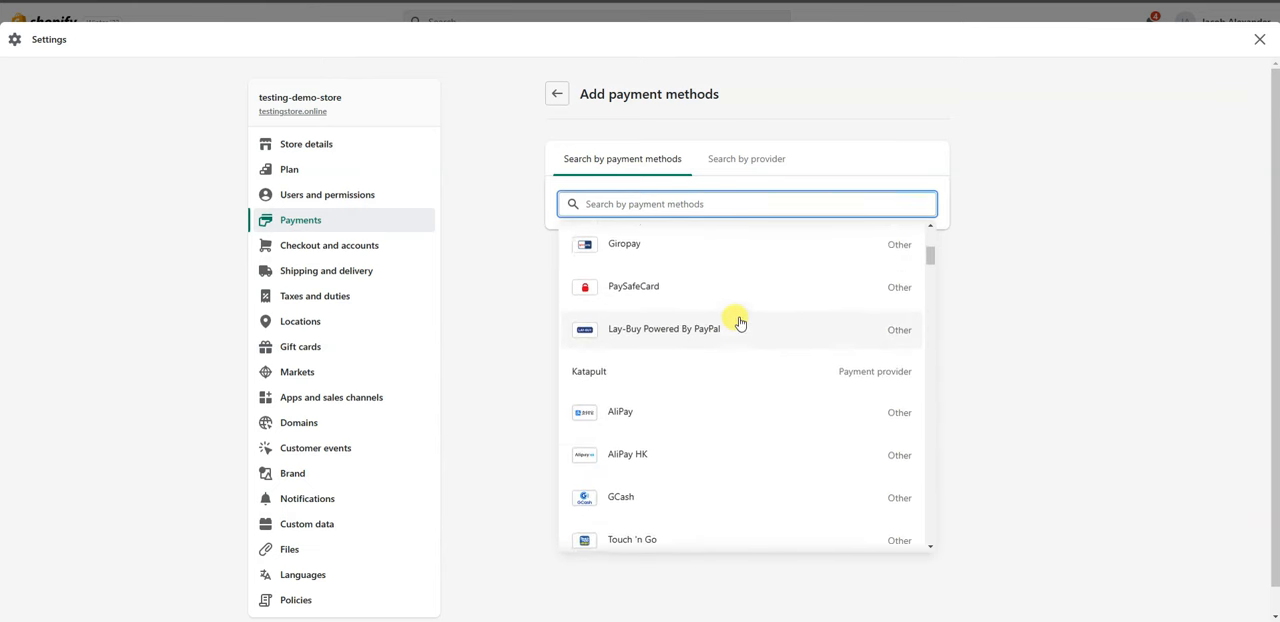
scroll(740, 322, "up", 5)
scroll(738, 318, "up", 5)
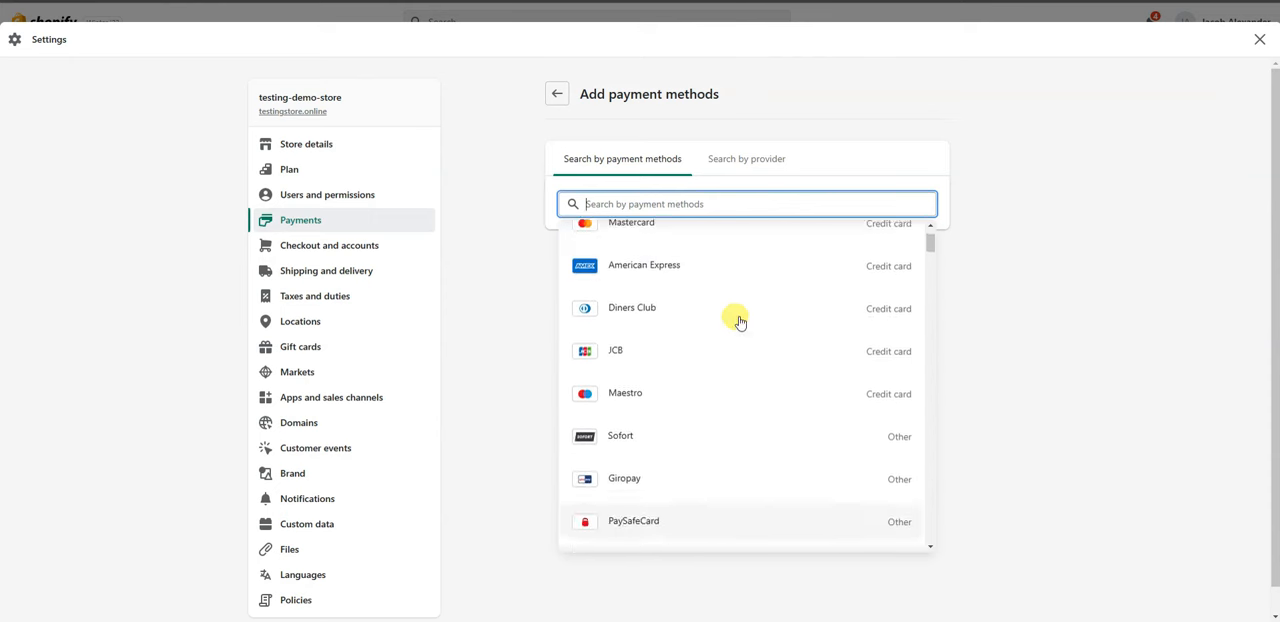
Filter the payment methods by Visa and review the providers that offer it.
left_click(743, 254)
left_click(1011, 330)
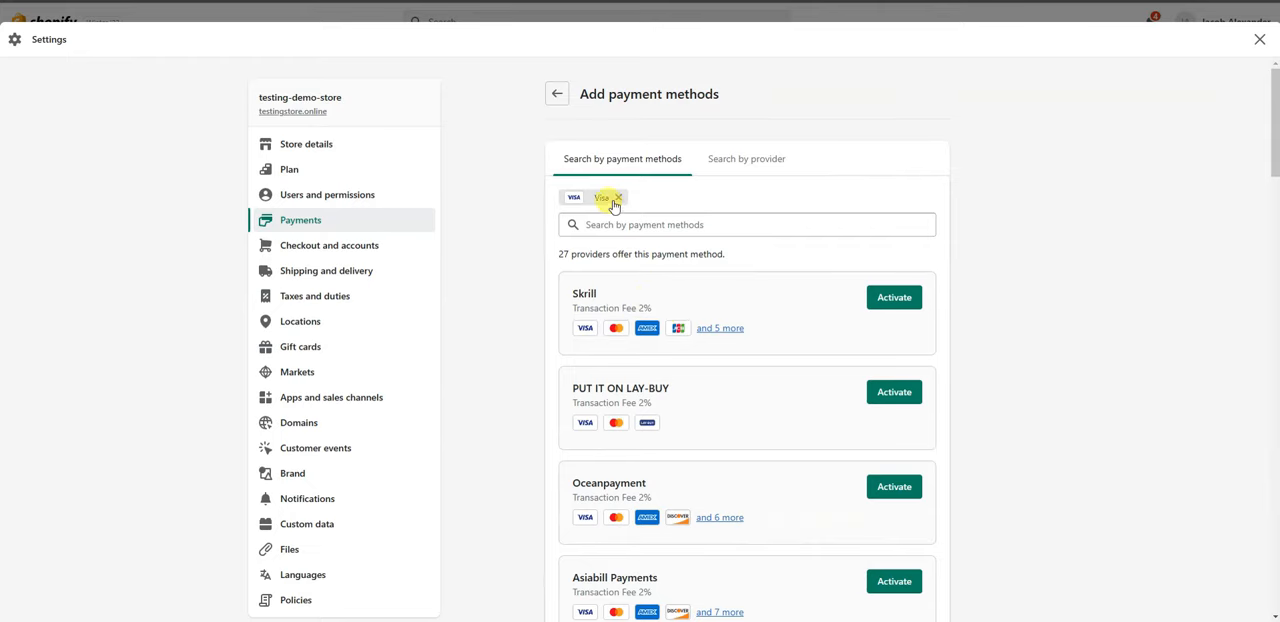
scroll(680, 385, "down", 3)
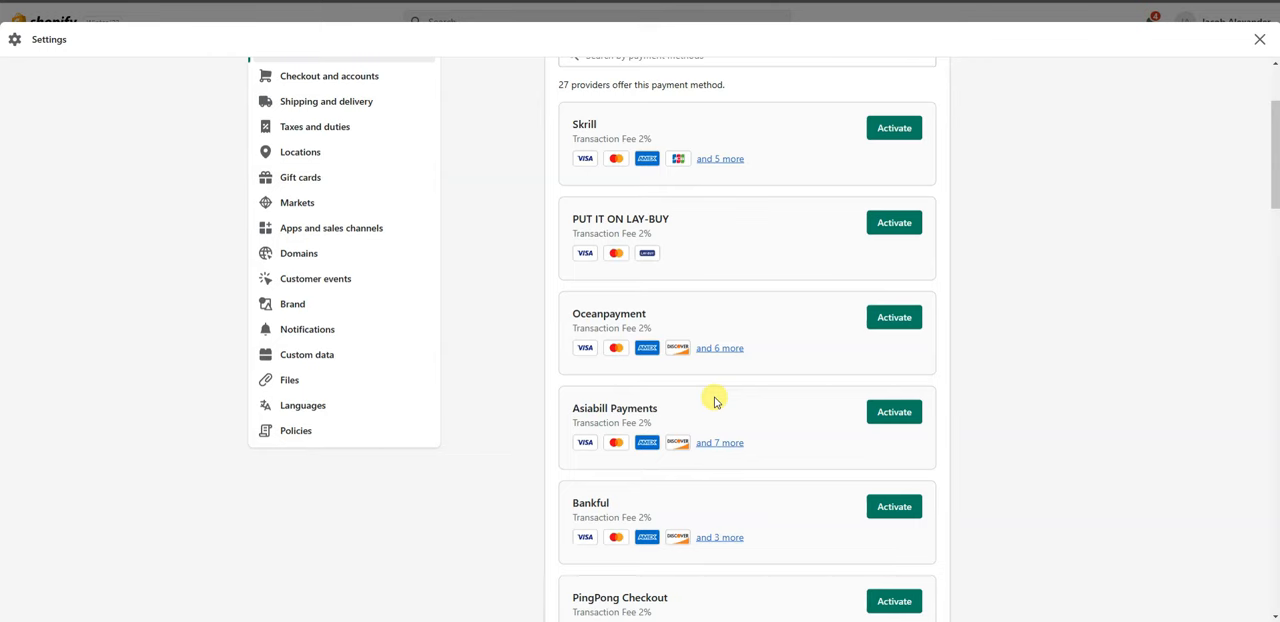
scroll(715, 402, "up", 3)
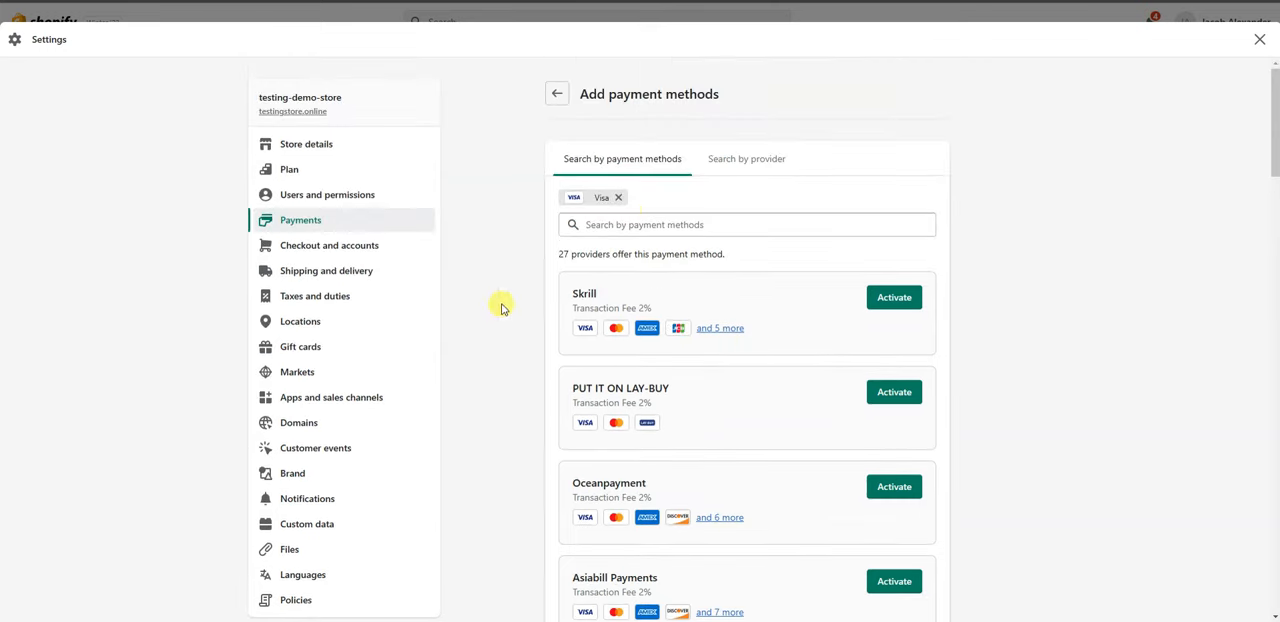
Replace the Visa filter with Ethereum by searching for "ether", and review the providers that offer it.
left_click(619, 198)
left_click(668, 204)
type("ether")
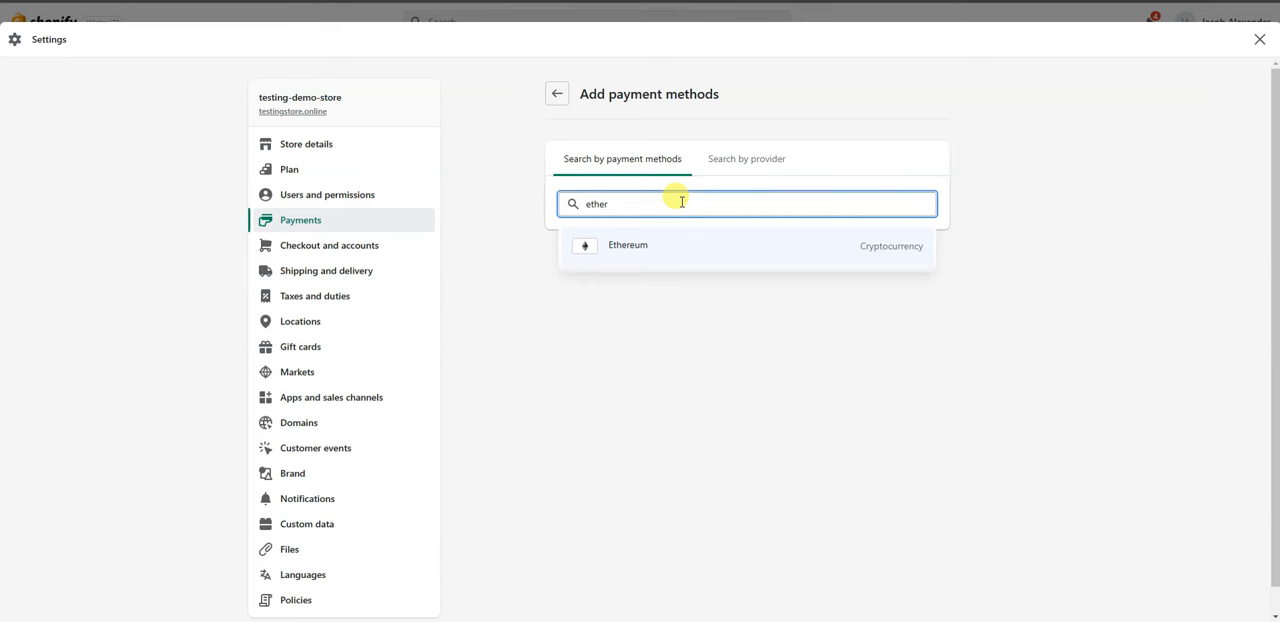
left_click(662, 252)
left_click(986, 330)
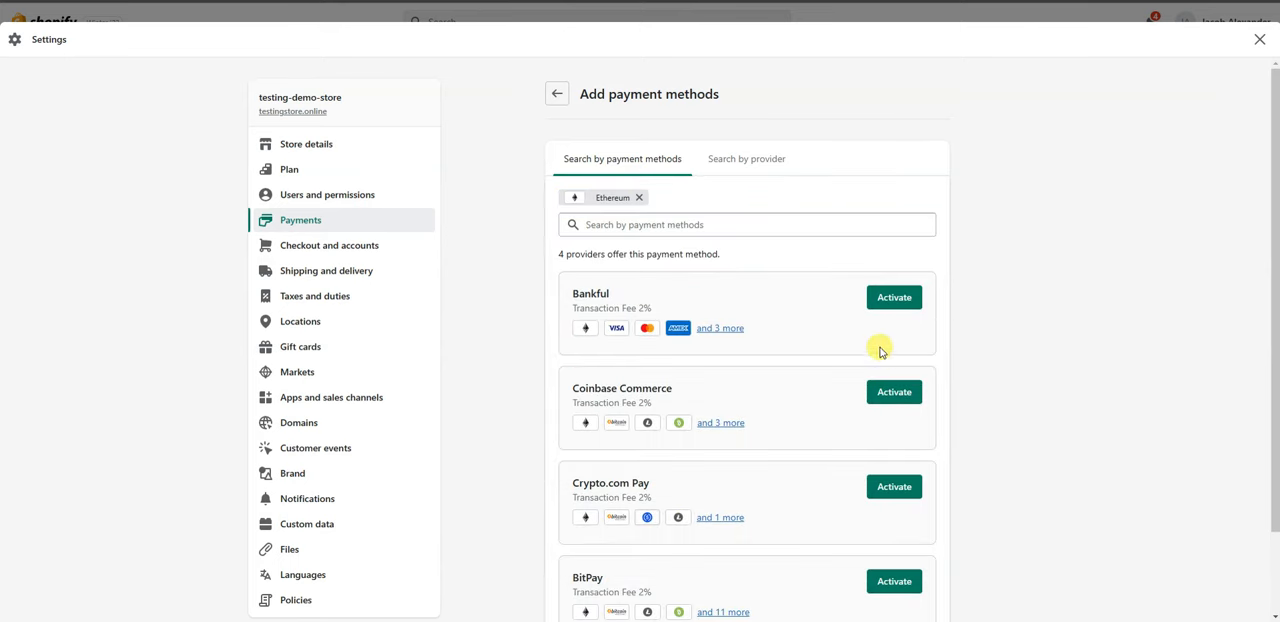
scroll(877, 349, "down", 1)
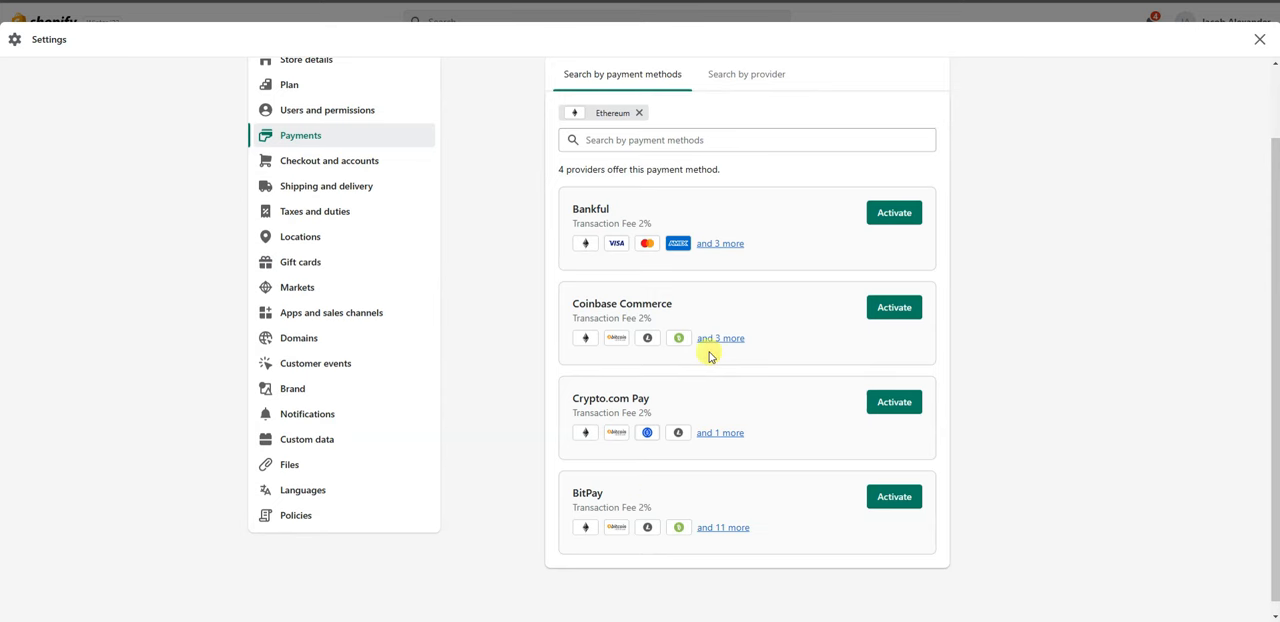
scroll(714, 403, "up", 1)
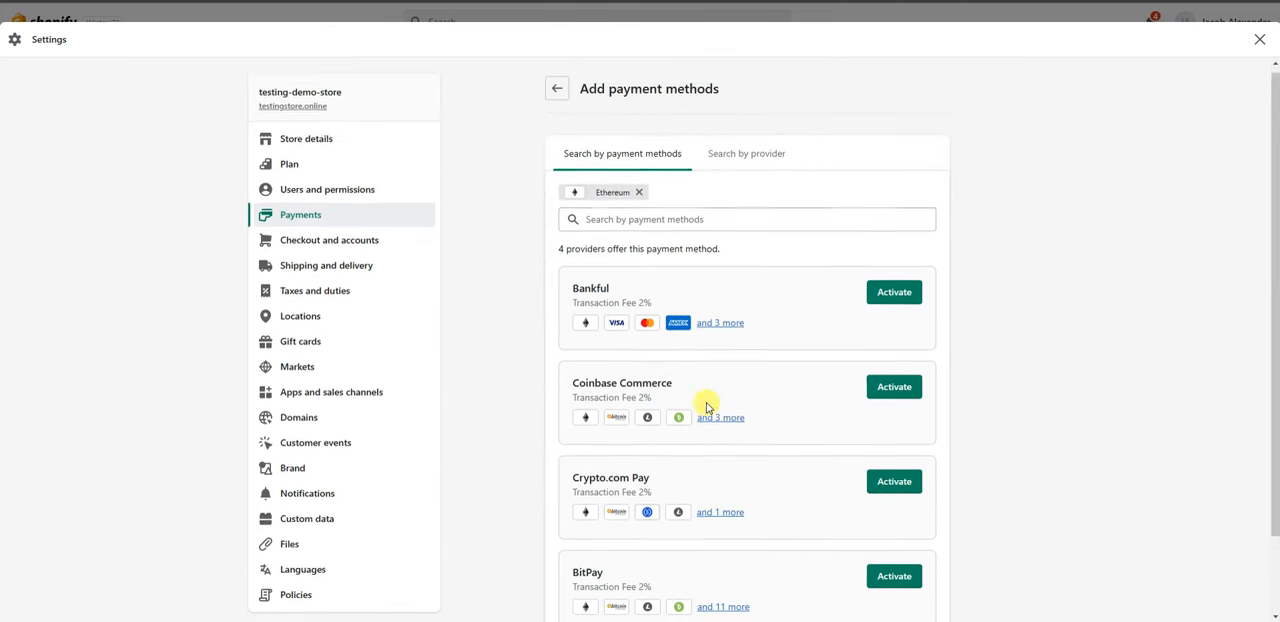
Remove the Ethereum filter, switch to searching by provider, and browse the provider list.
left_click(638, 197)
left_click(768, 168)
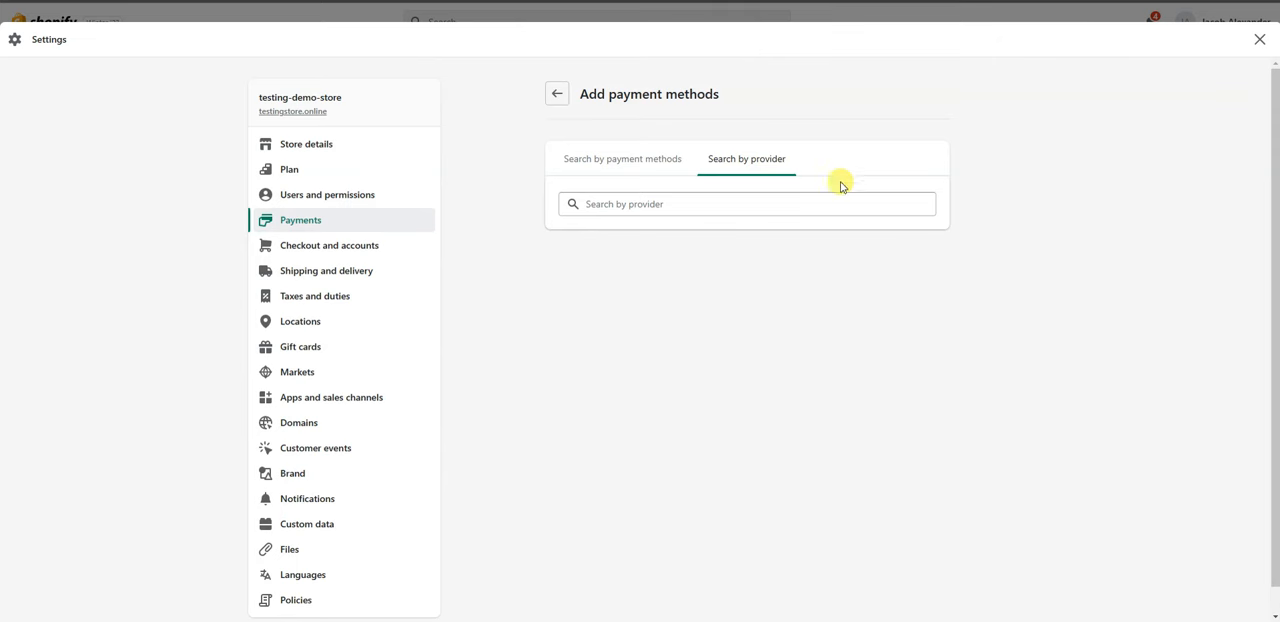
left_click(686, 206)
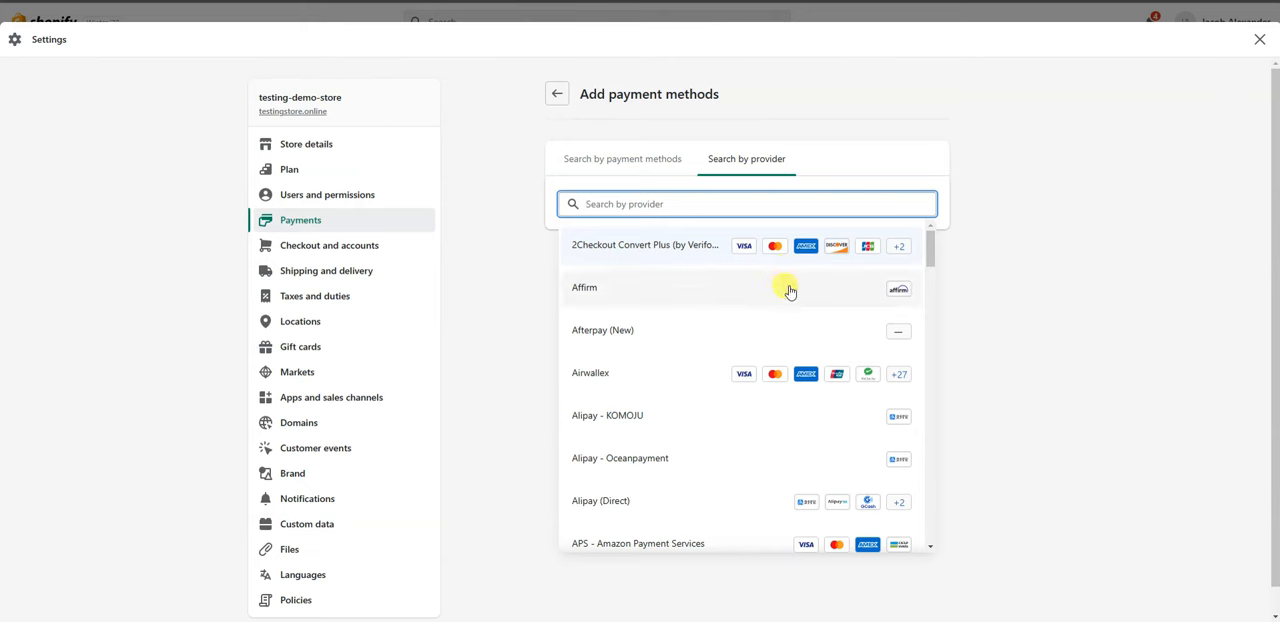
left_click_drag(929, 251, 928, 289)
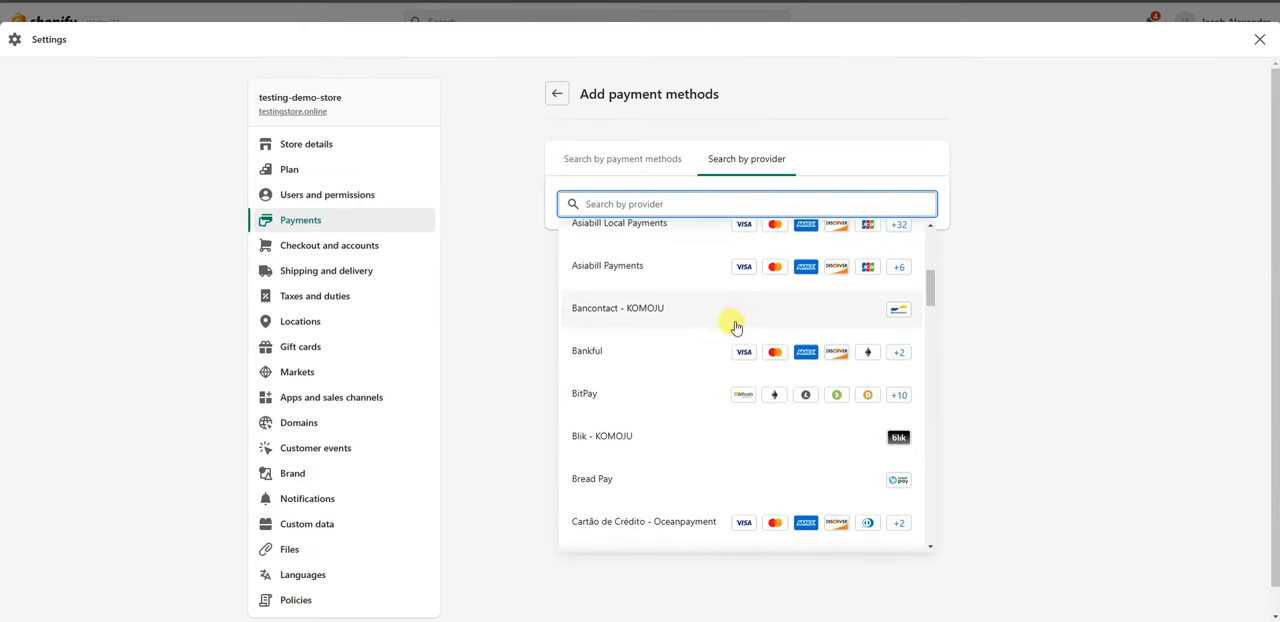
left_click_drag(932, 292, 931, 331)
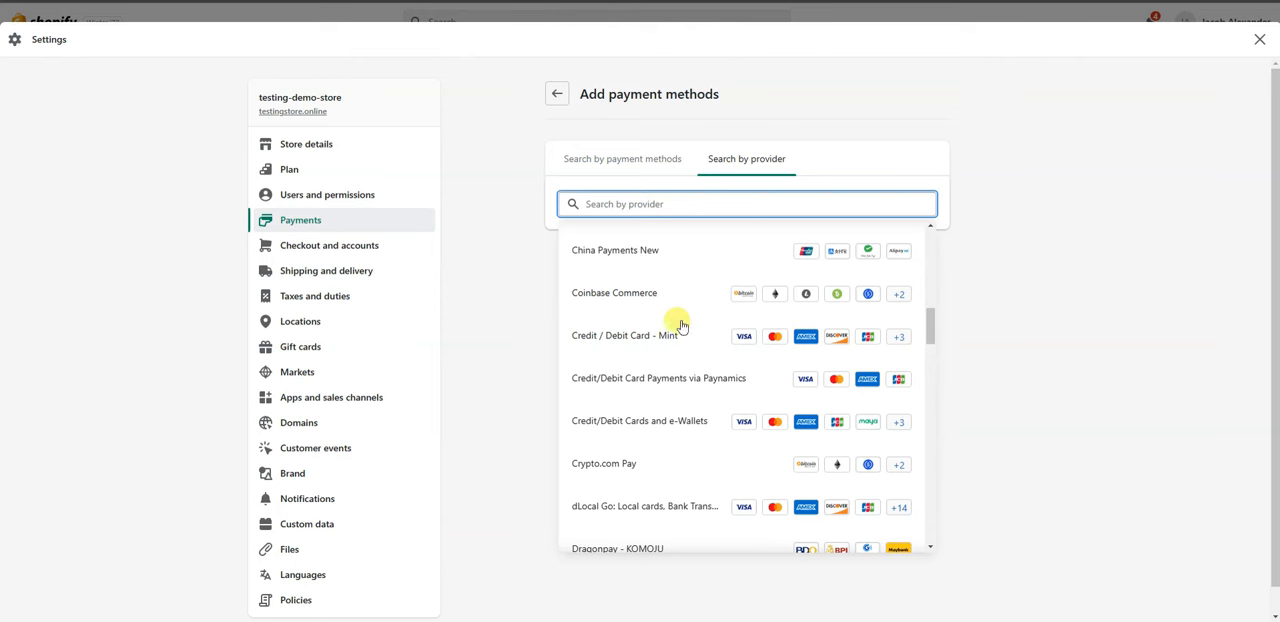
Search the providers for "coin" and choose Coinbase Commerce to view its offer.
left_click(738, 197)
type("coin")
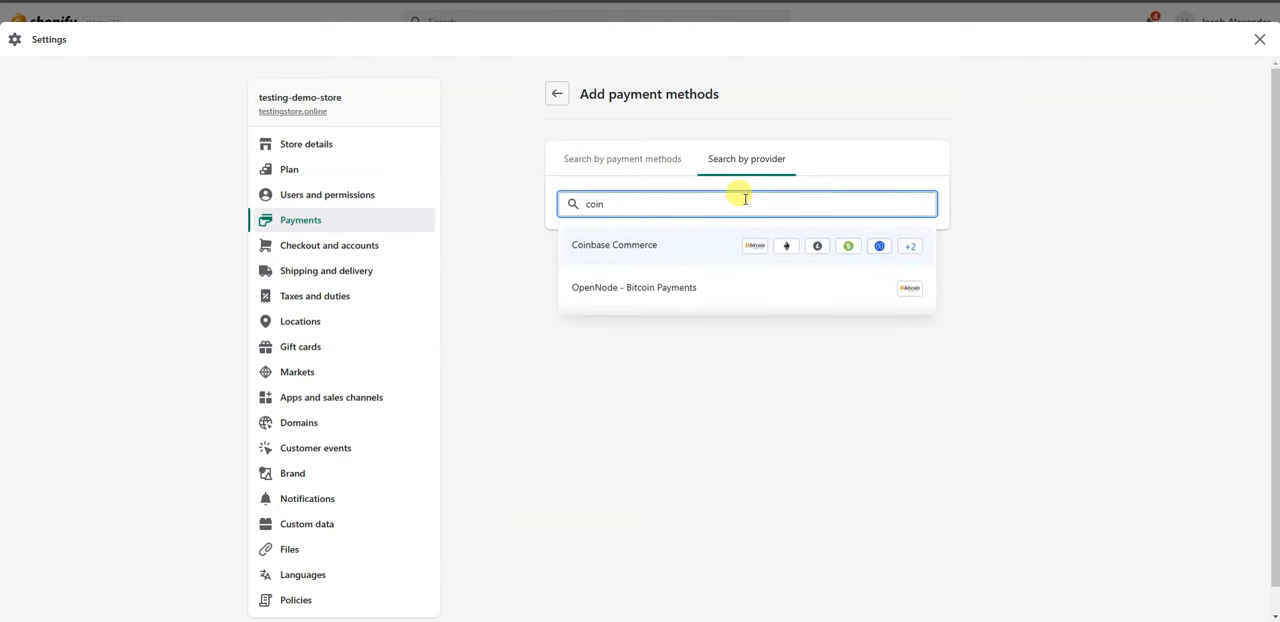
left_click(672, 251)
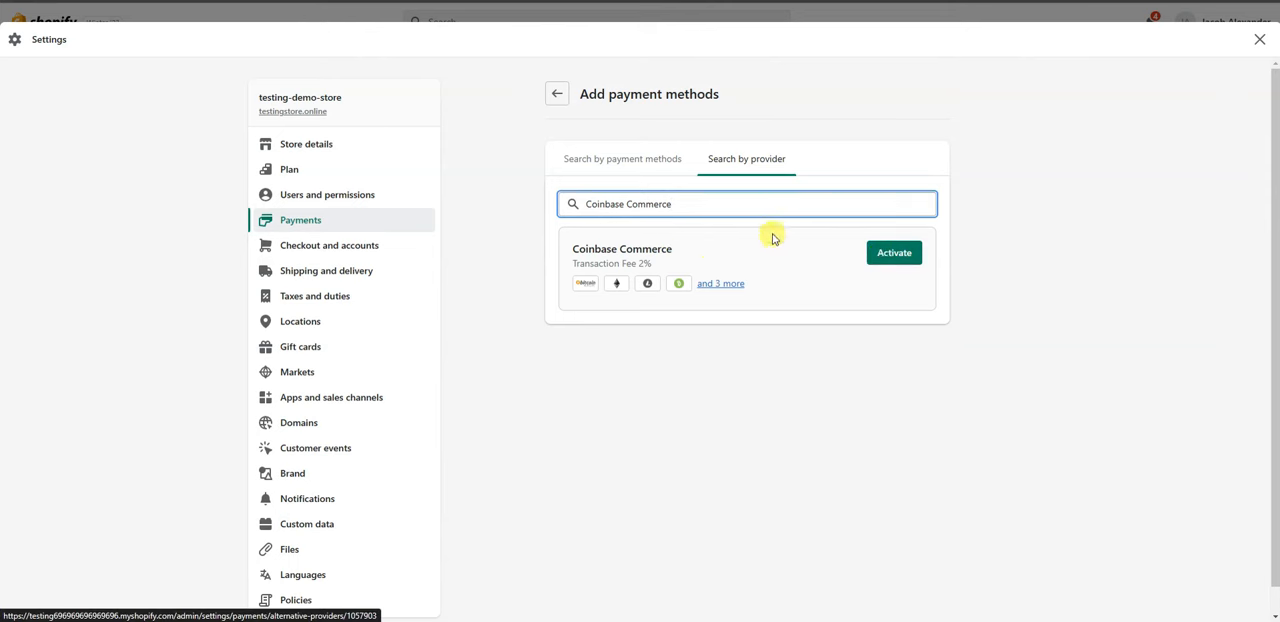
Clear the Coinbase Commerce search and browse further through the full provider list.
left_click_drag(677, 204, 589, 197)
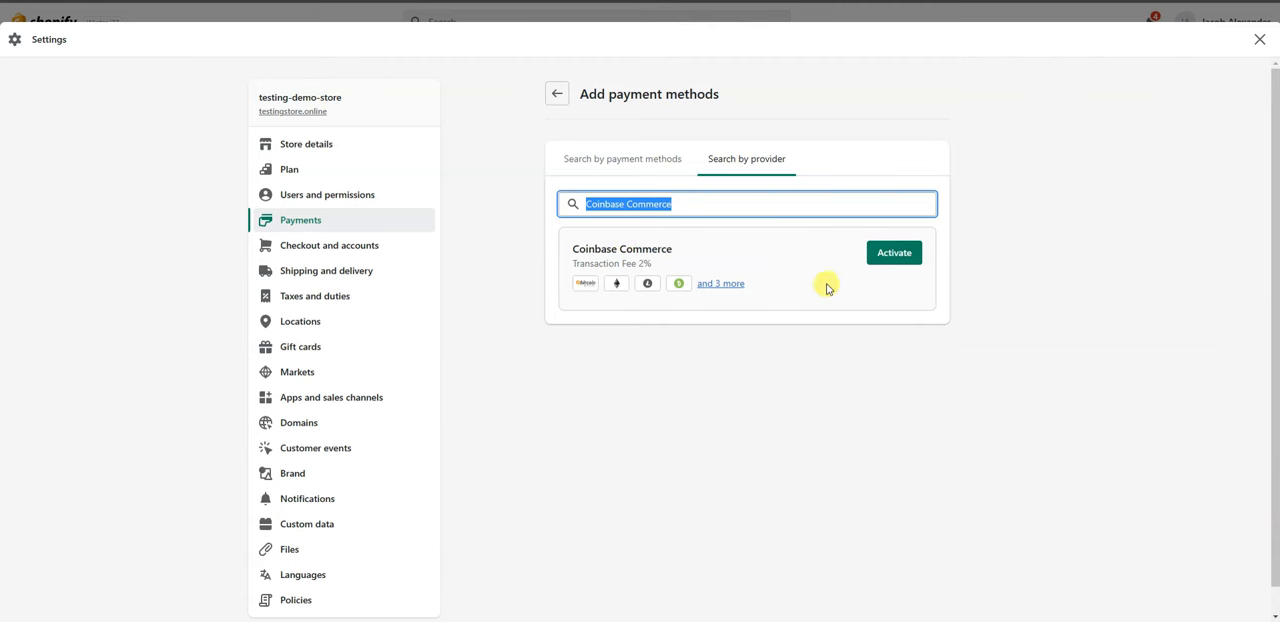
key("BackSpace")
scroll(905, 340, "down", 6)
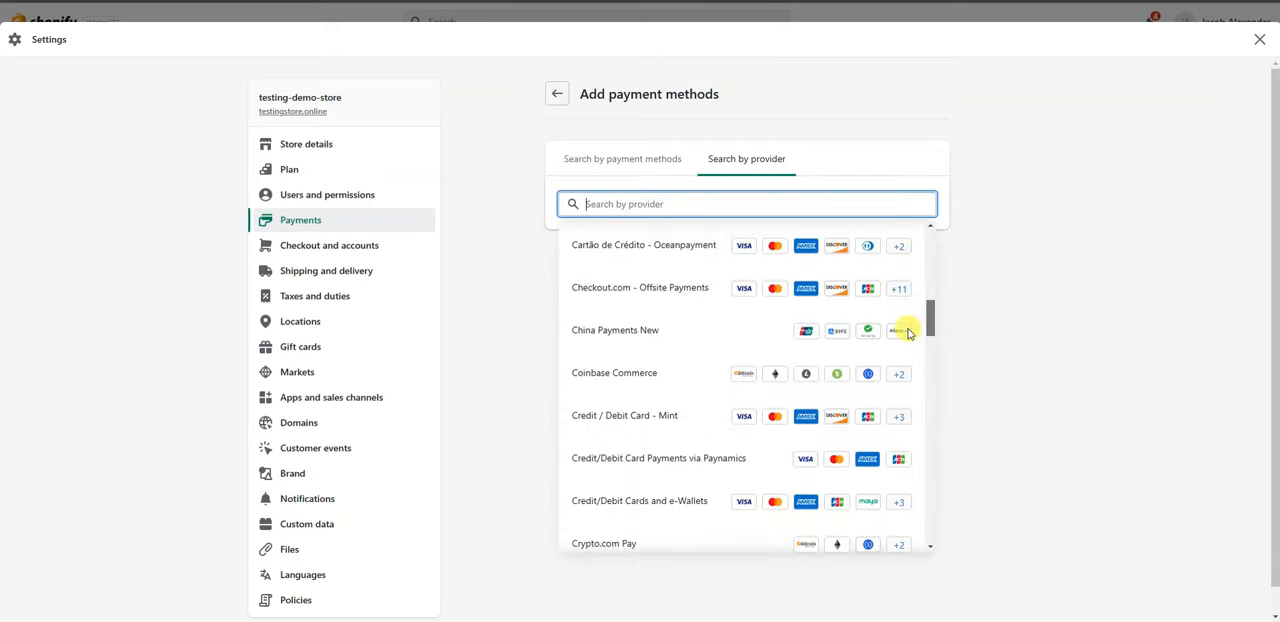
scroll(915, 363, "down", 1)
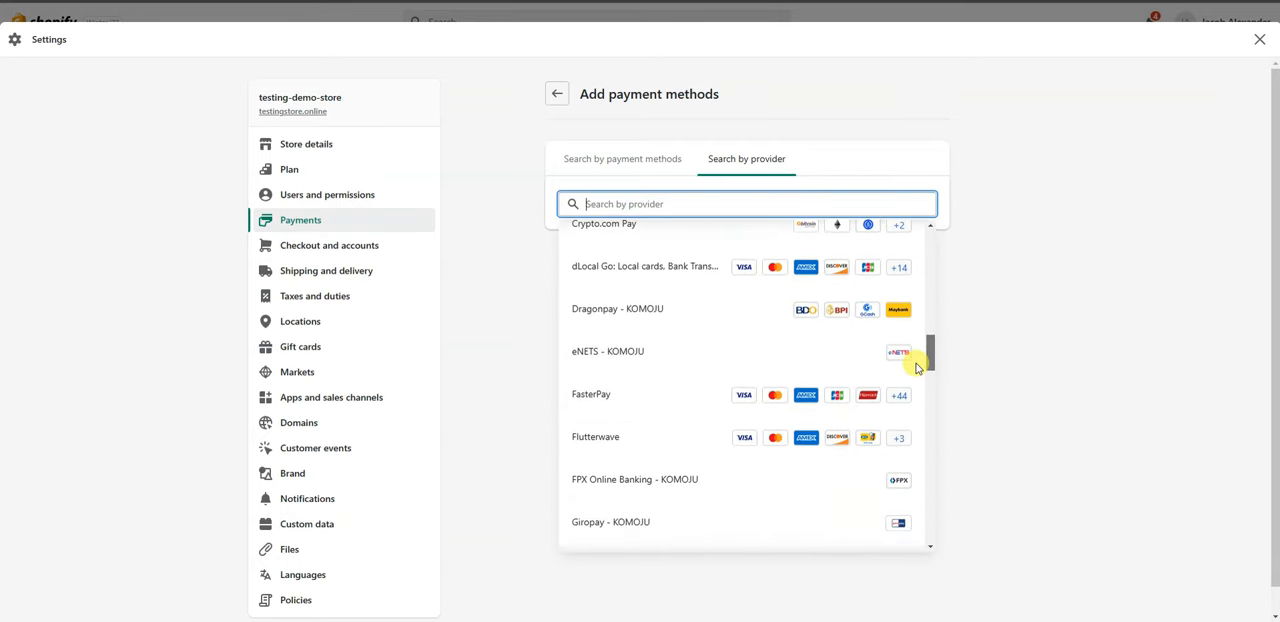
Browse further down the provider list, return to the Payments settings, and look over the Shopify Payments section.
left_click_drag(918, 368, 915, 505)
left_click(557, 96)
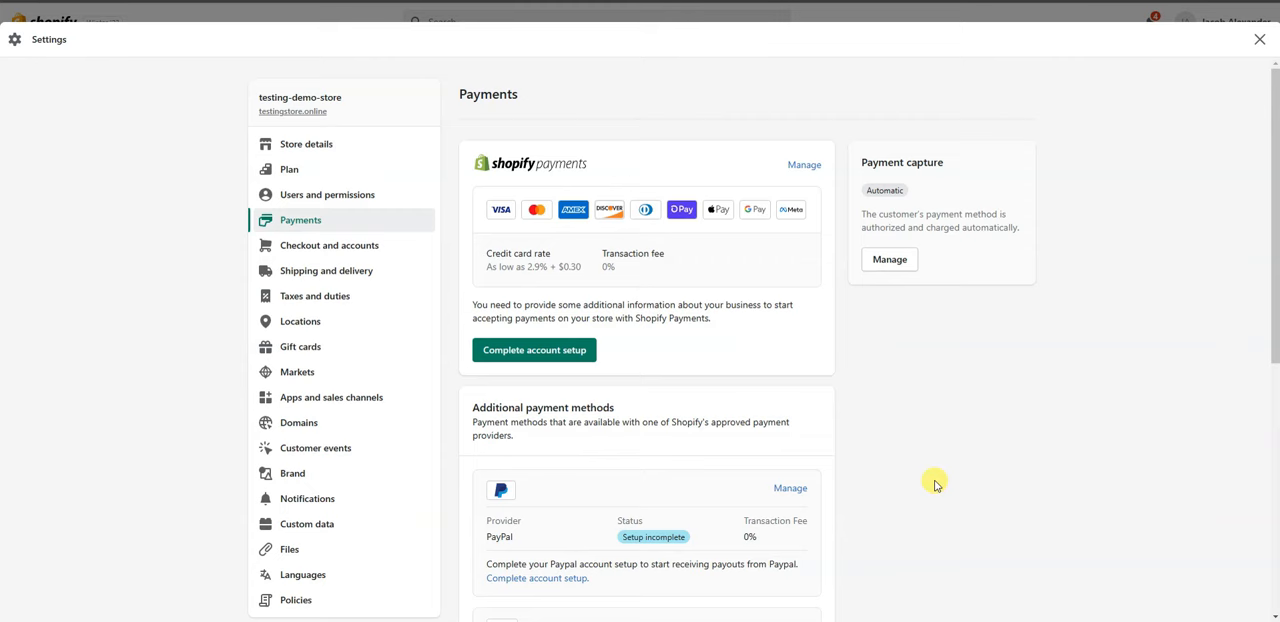
left_click_drag(449, 143, 814, 297)
left_click(860, 400)
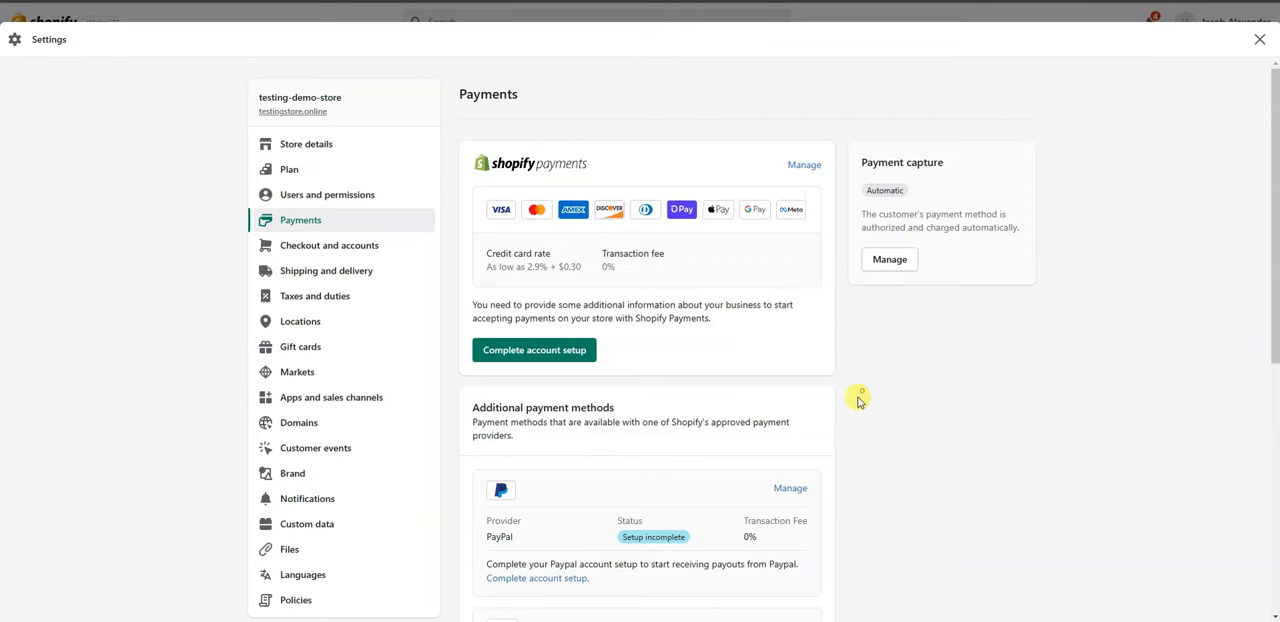
Review the Payments settings from Shopify Payments through PayPal and Amazon Pay to the manual payment methods.
scroll(830, 400, "down", 1)
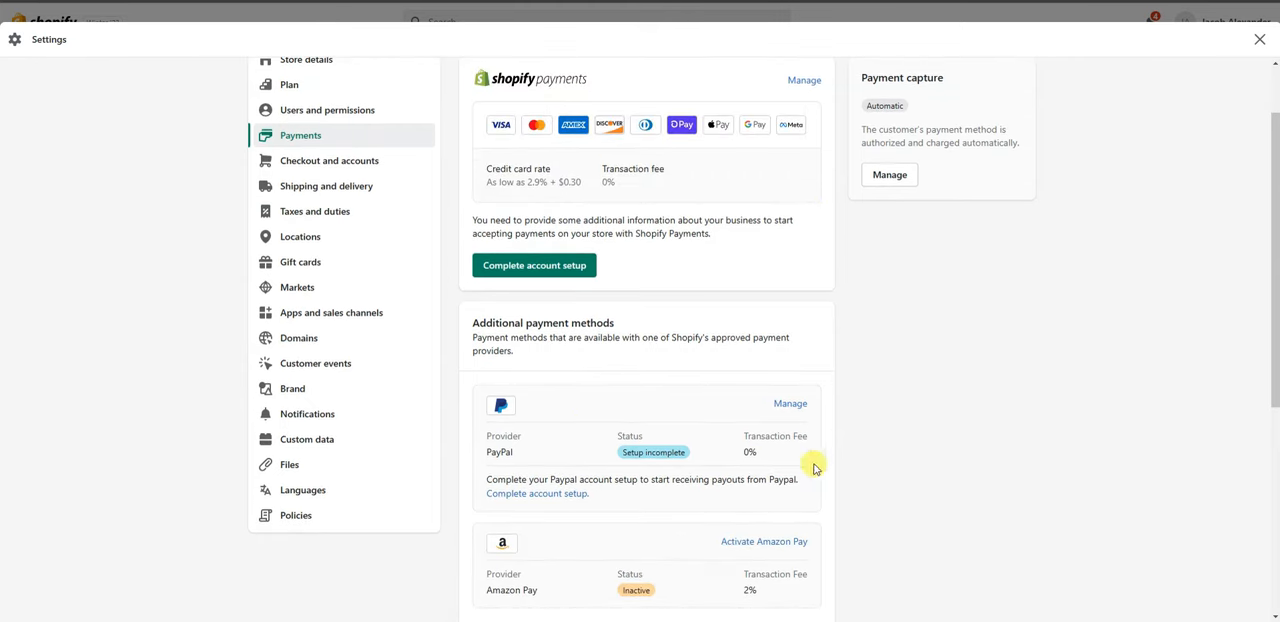
scroll(820, 466, "up", 1)
scroll(824, 464, "down", 2)
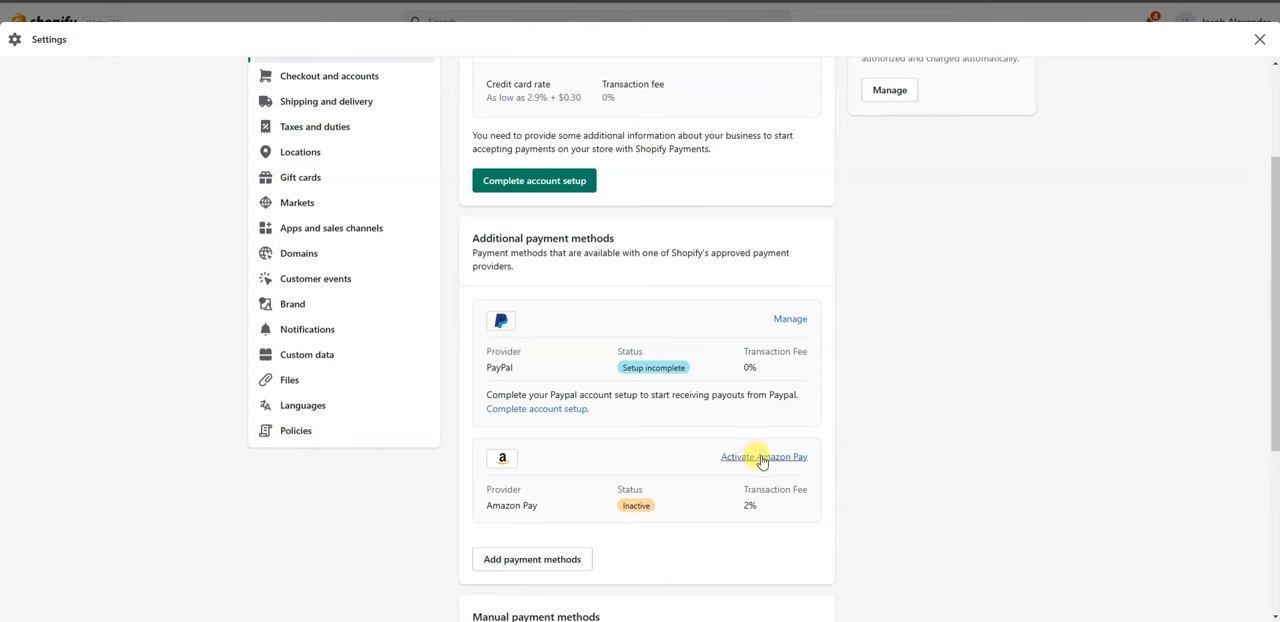
scroll(815, 484, "up", 2)
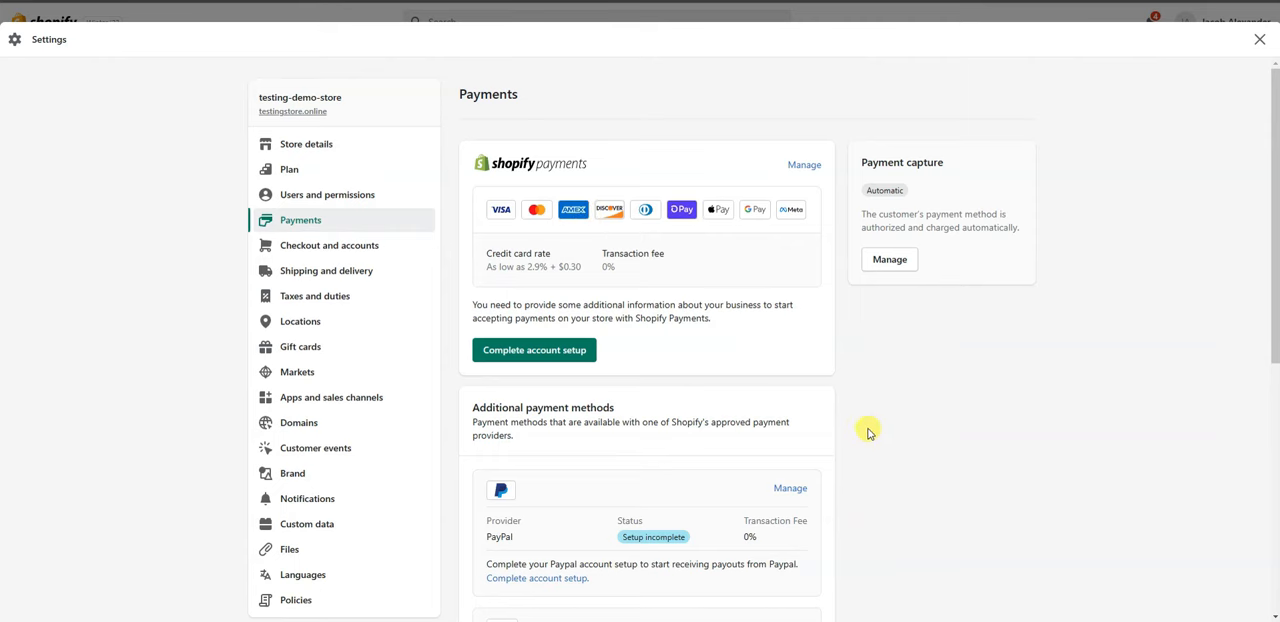
scroll(860, 425, "down", 3)
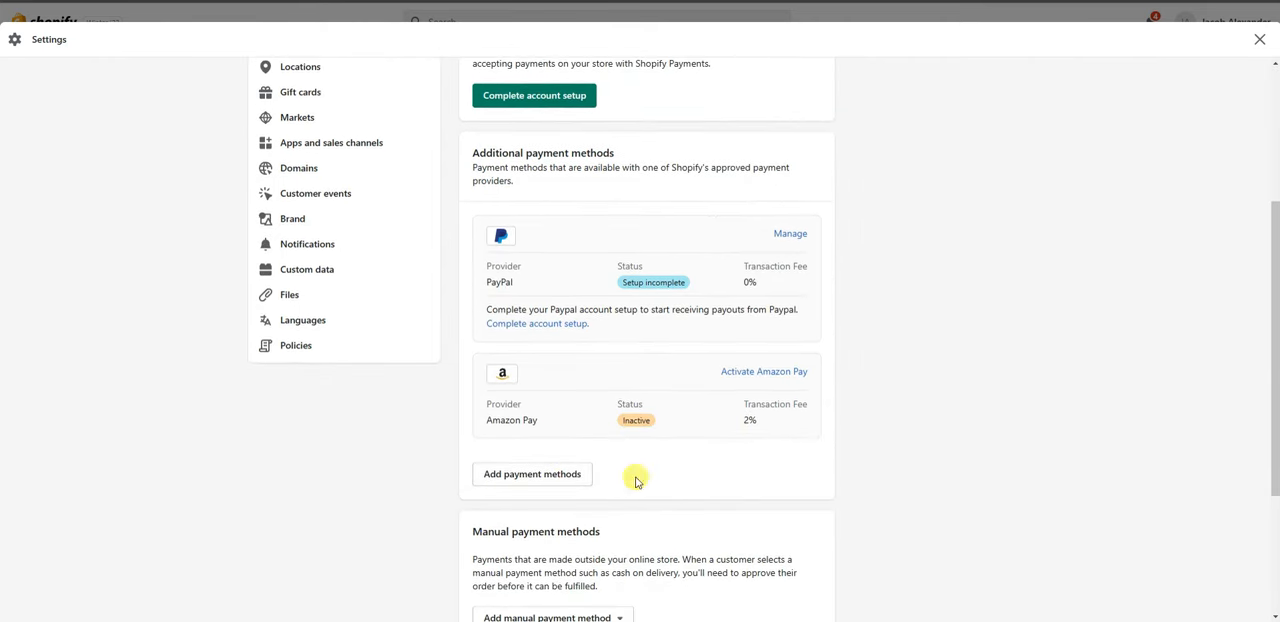
scroll(780, 491, "up", 3)
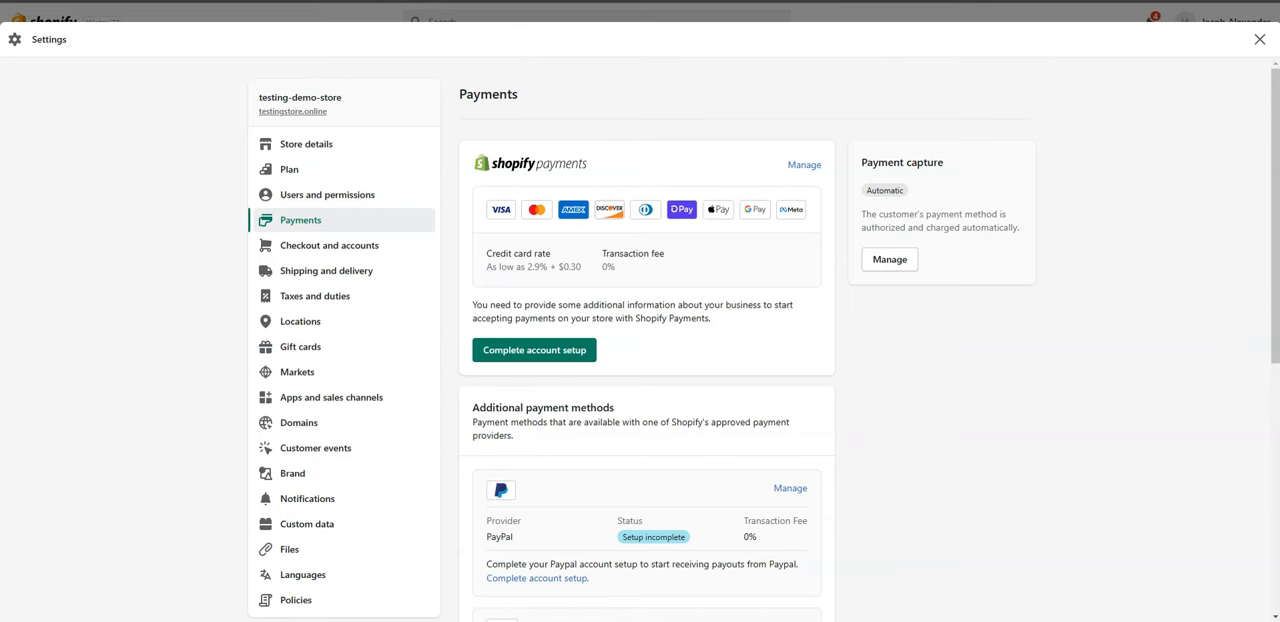
Switch to the Notepad payment notes, place them beside the Shopify Payments section, and review the "Accept credit/debit cards" line.
key("alt+Tab")
left_click_drag(1145, 272, 708, 183)
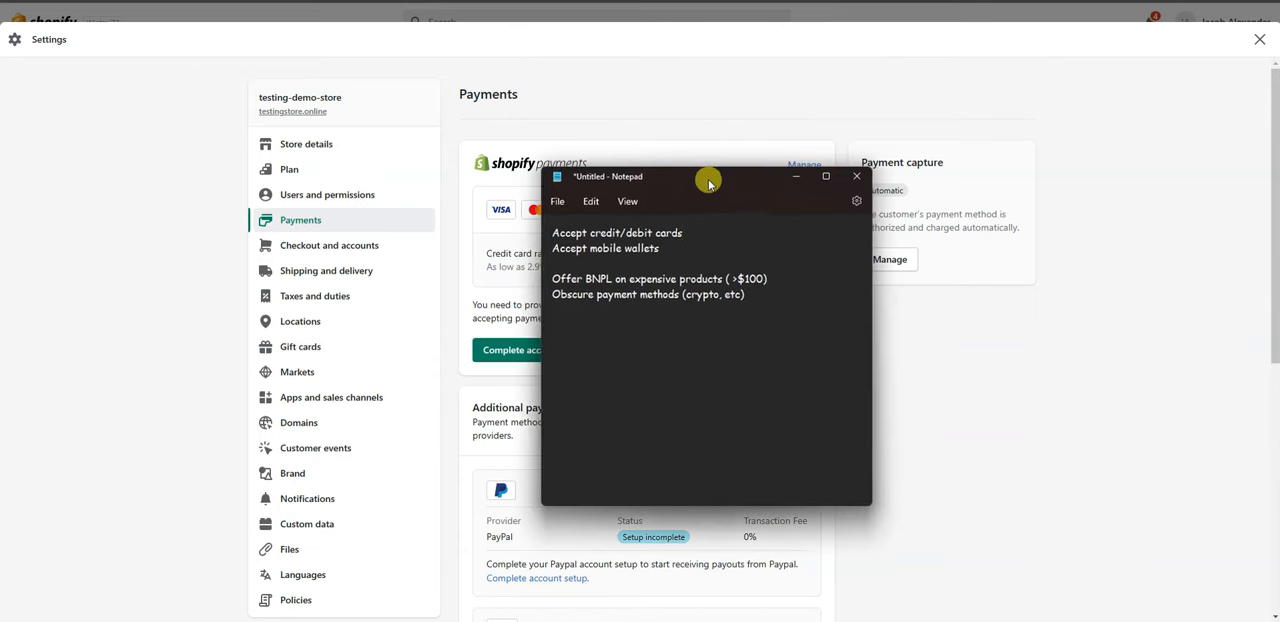
left_click_drag(697, 230, 537, 220)
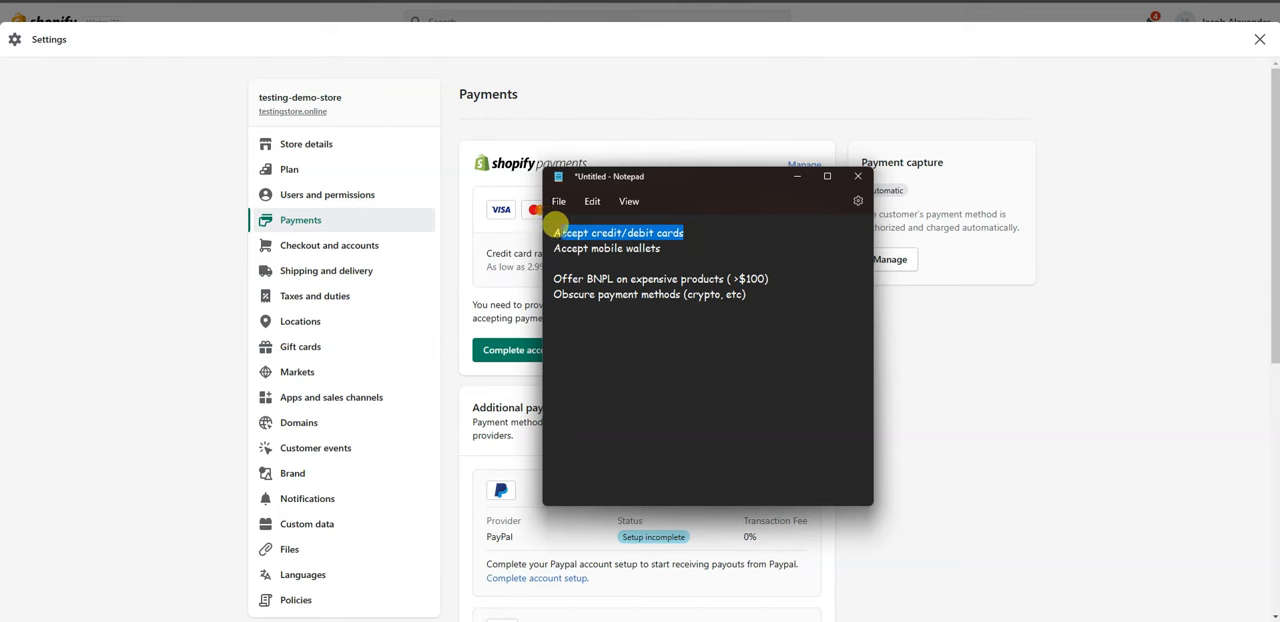
left_click_drag(676, 184, 822, 216)
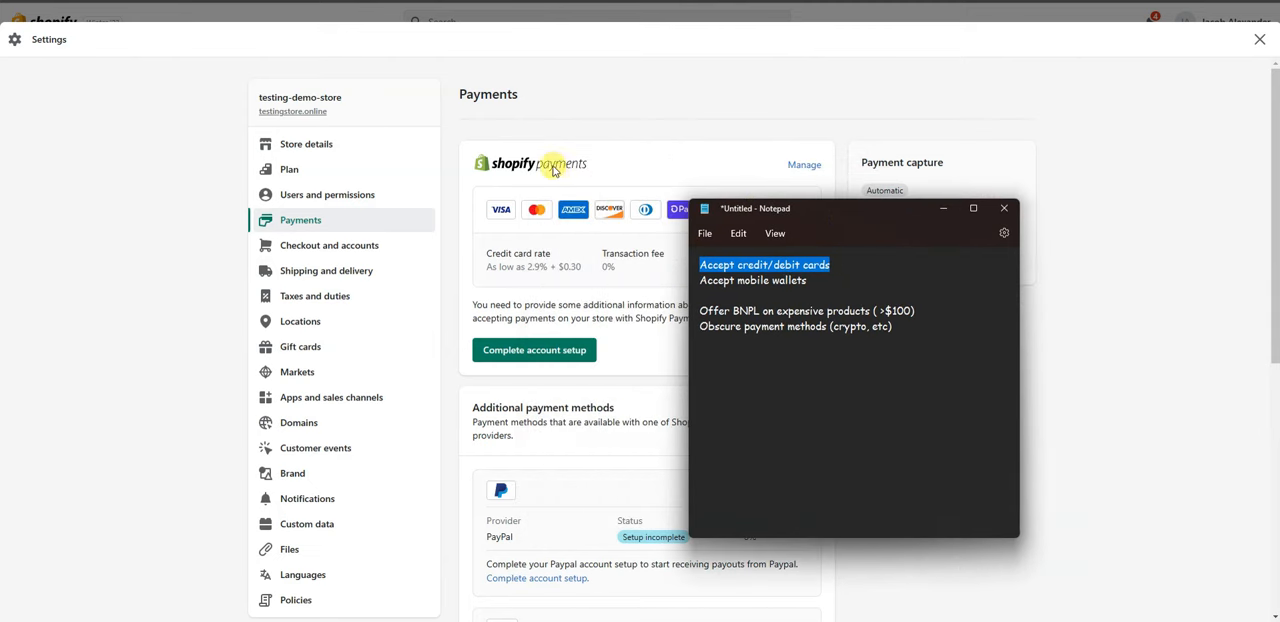
left_click(824, 272)
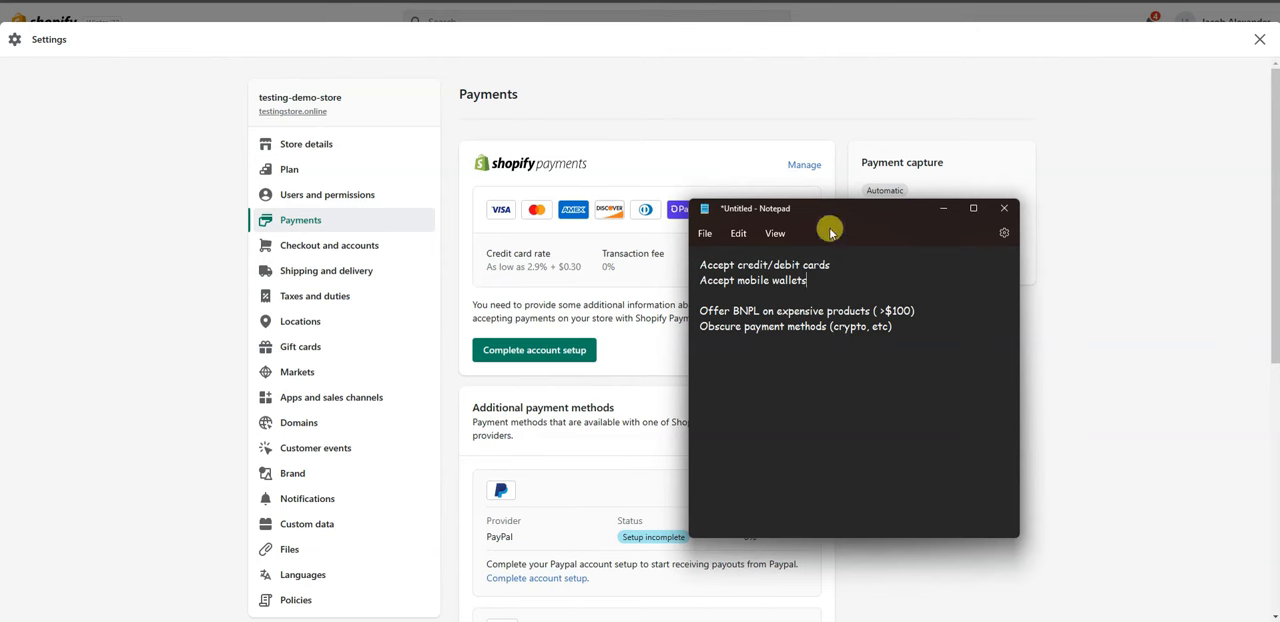
Review the notes on mobile wallets, BNPL for products over $100, and obscure payment methods, and clear the notes from view.
left_click_drag(836, 213, 831, 267)
left_click_drag(806, 332, 695, 334)
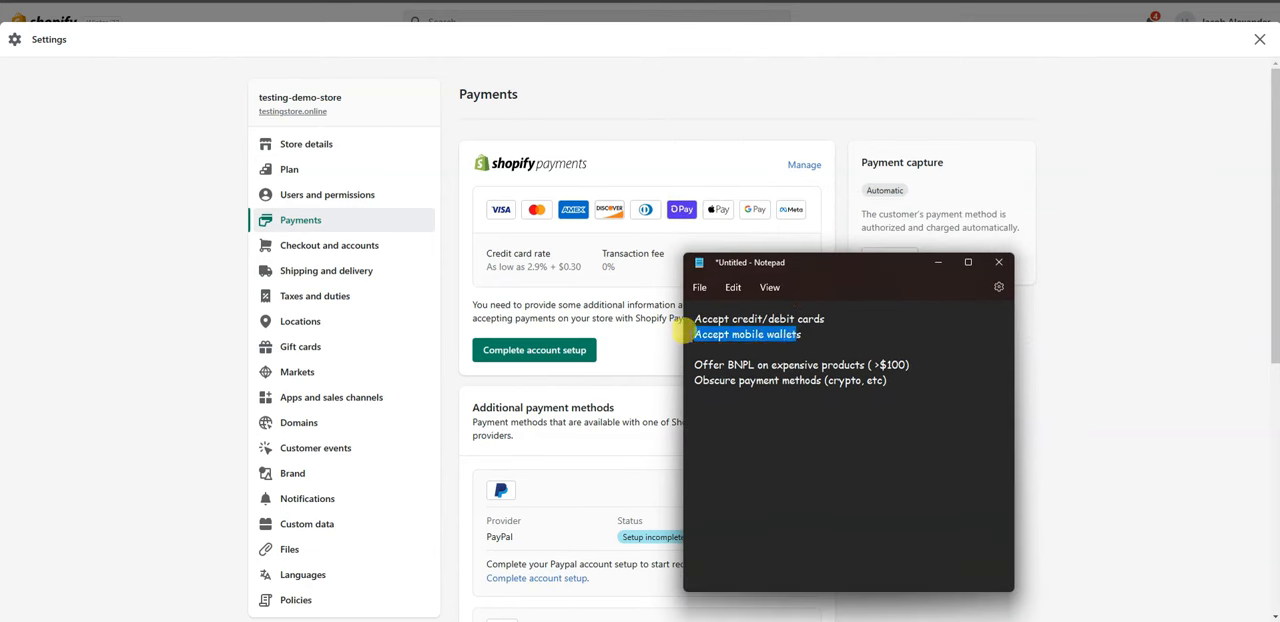
left_click(822, 340)
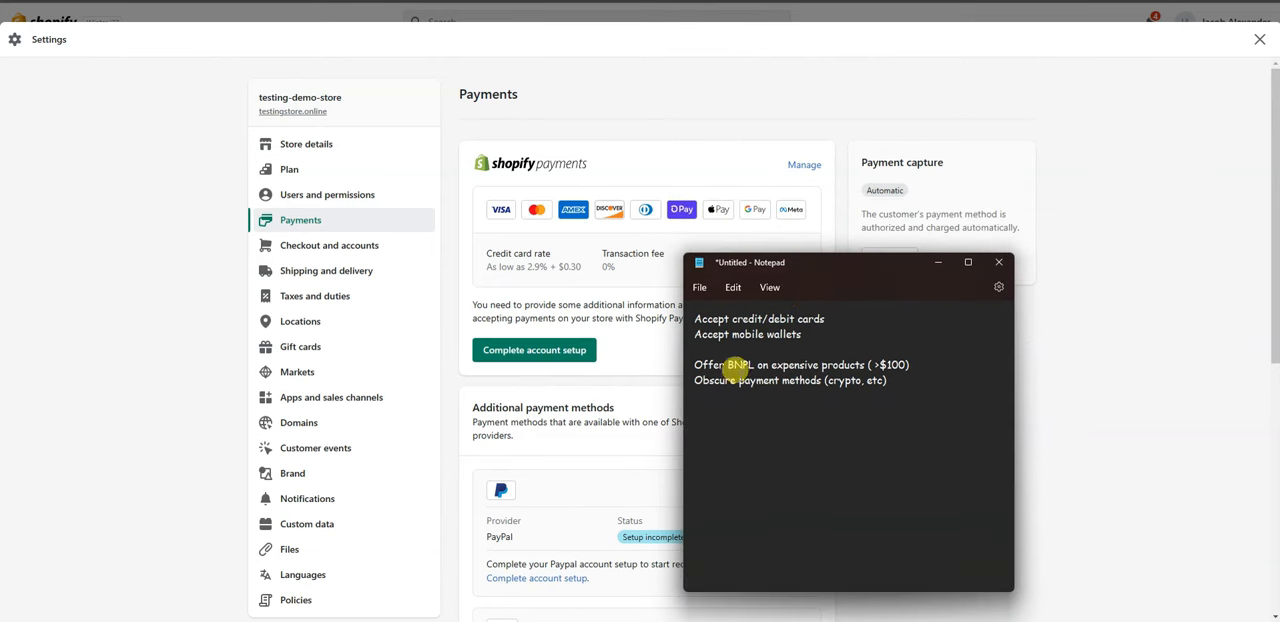
left_click_drag(693, 357, 946, 358)
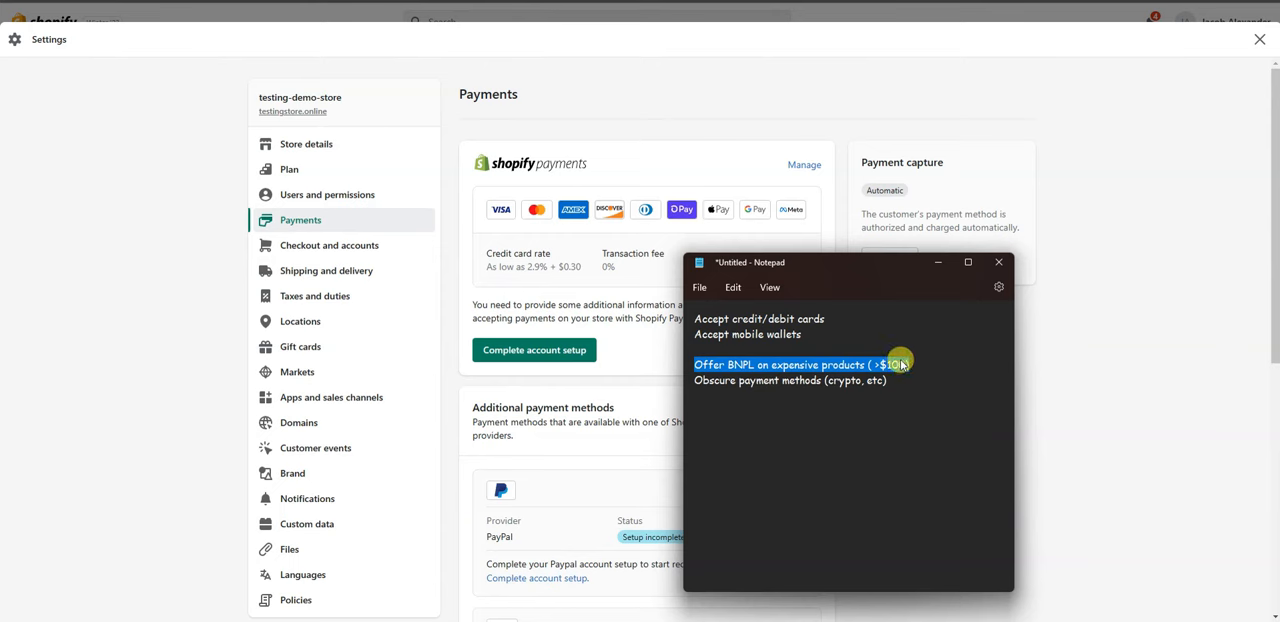
left_click_drag(690, 378, 894, 376)
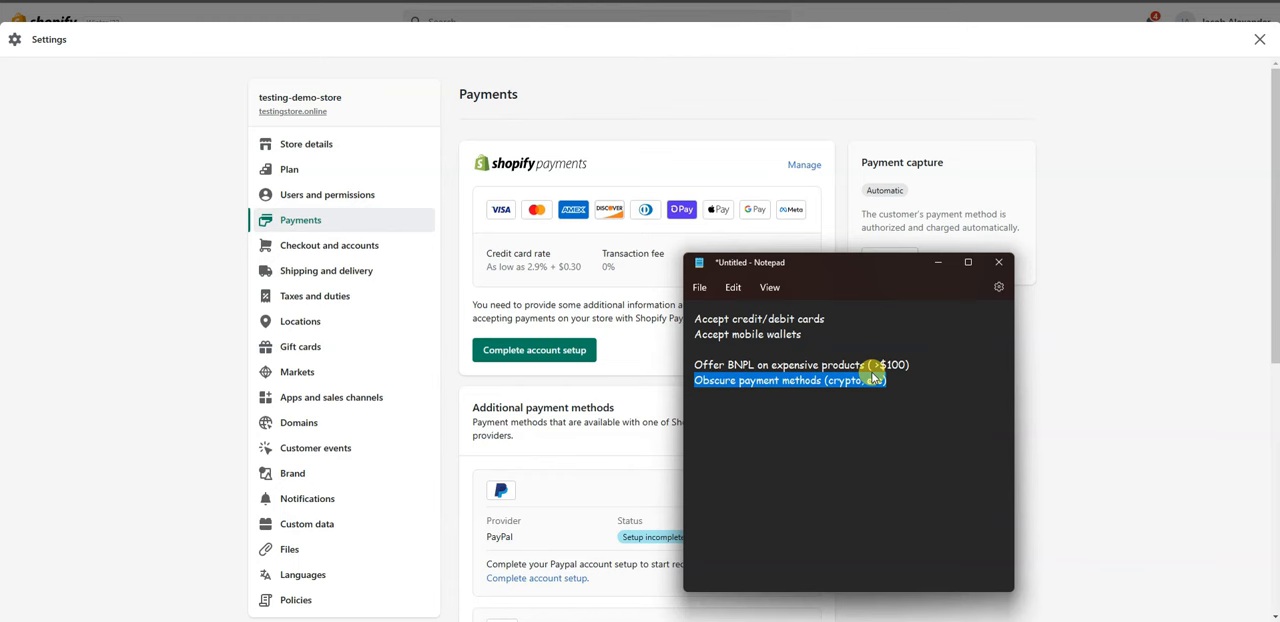
left_click_drag(904, 261, 0, 261)
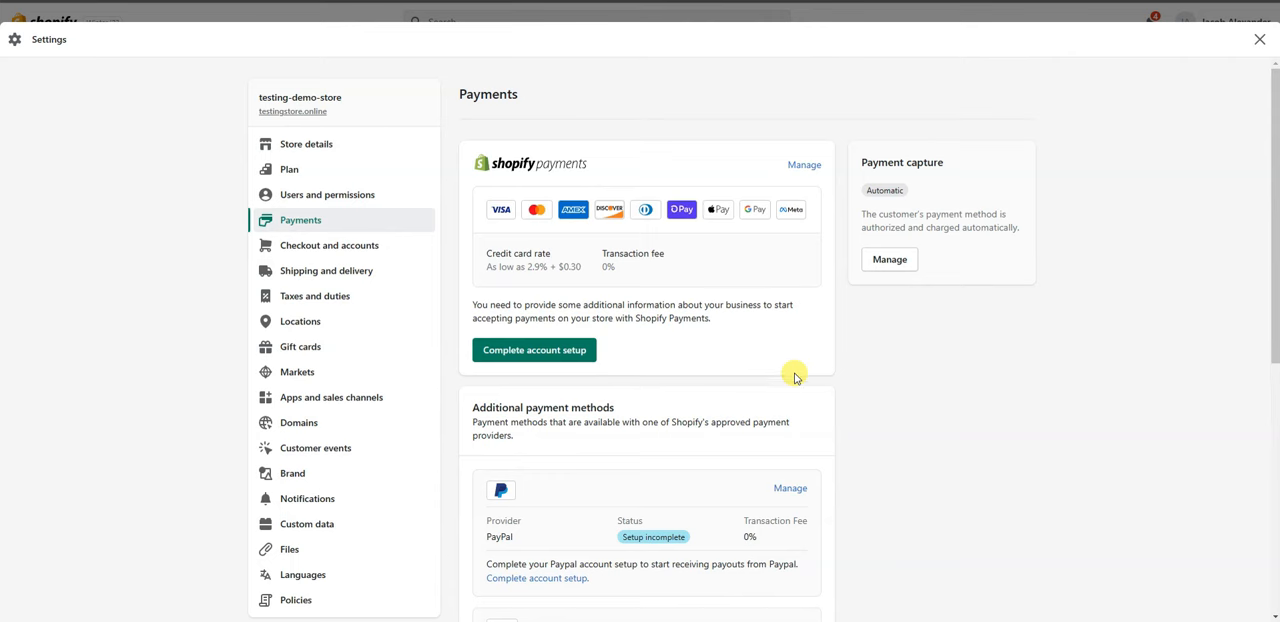